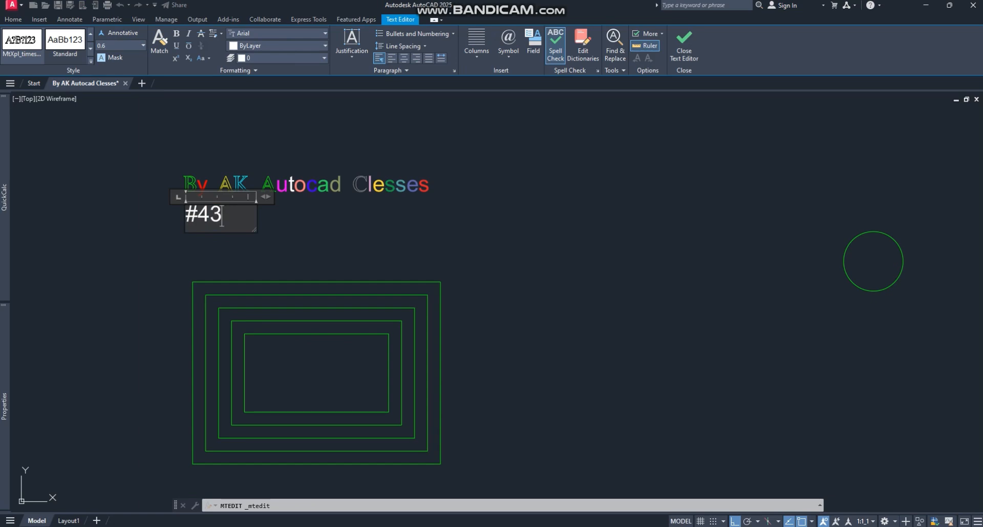
Add the multiline text 250 just above the outermost nested rectangle
click(255, 212)
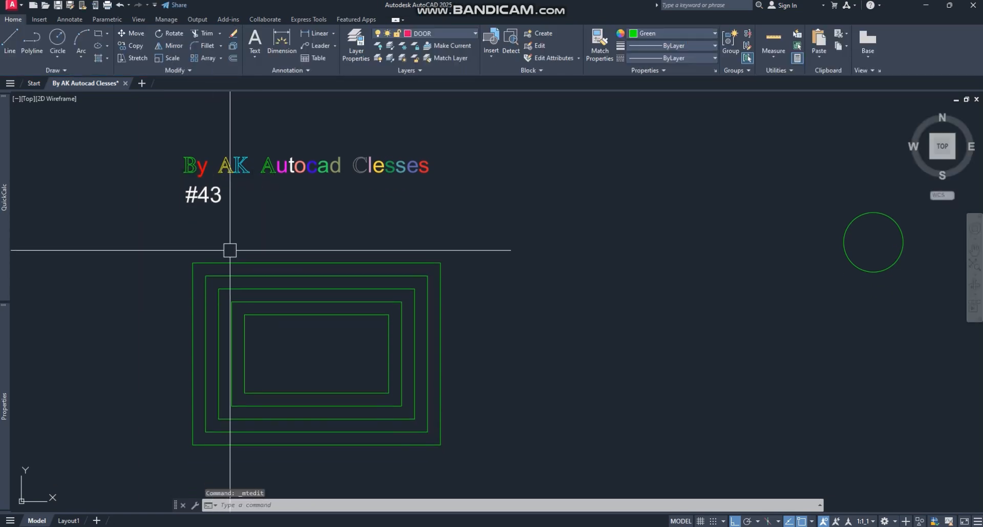
key(Return)
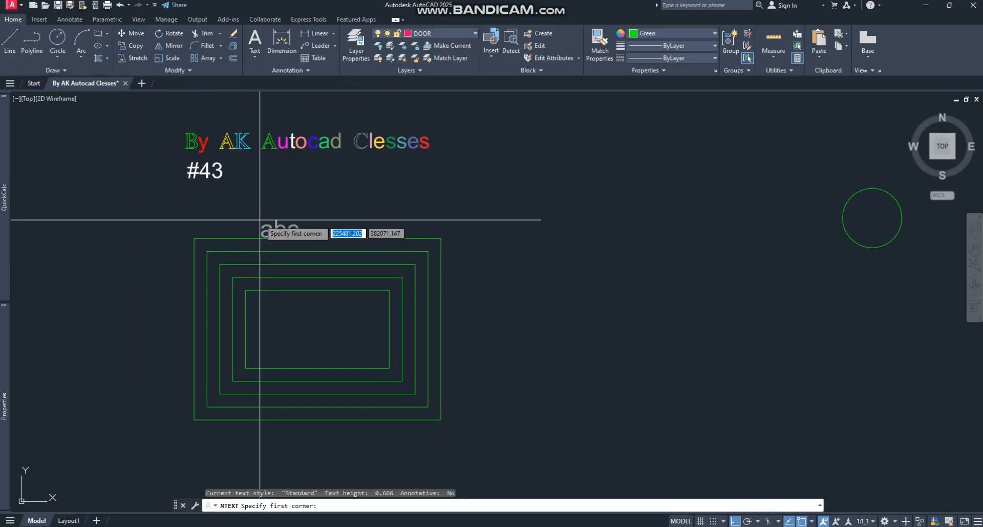
click(250, 213)
click(268, 220)
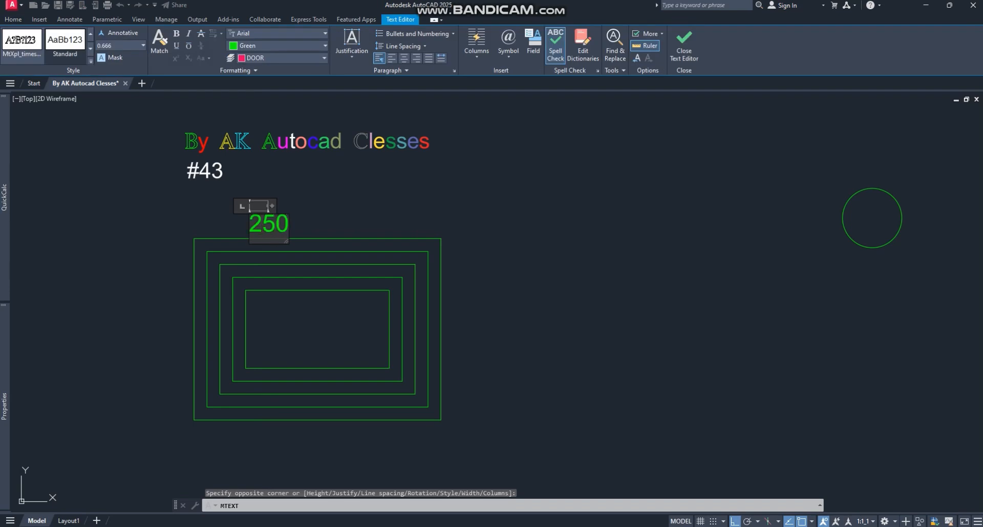
click(318, 200)
key(Escape)
click(311, 208)
Copy the 250 text about 1.9 units horizontally to its right
click(272, 224)
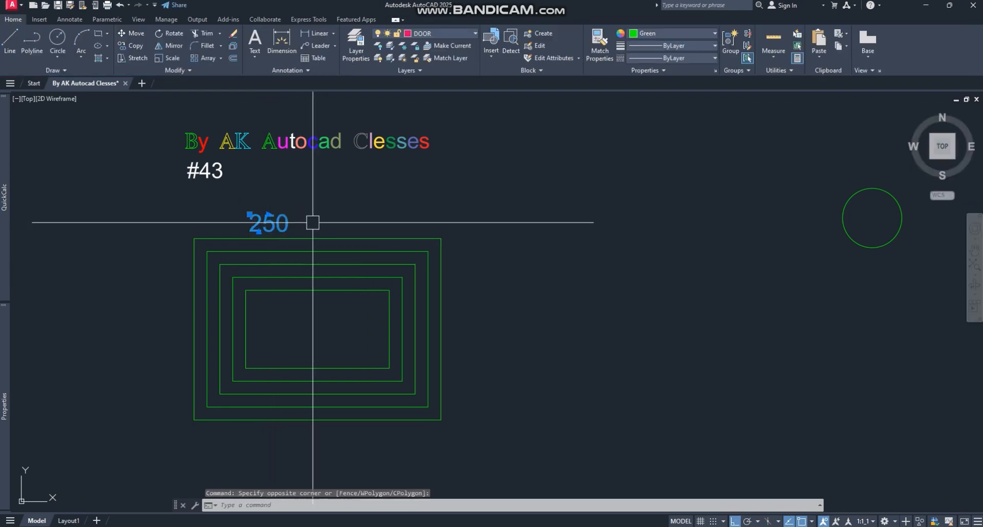
text(CO)
key(Return)
scroll(311, 227, up, 2)
click(296, 216)
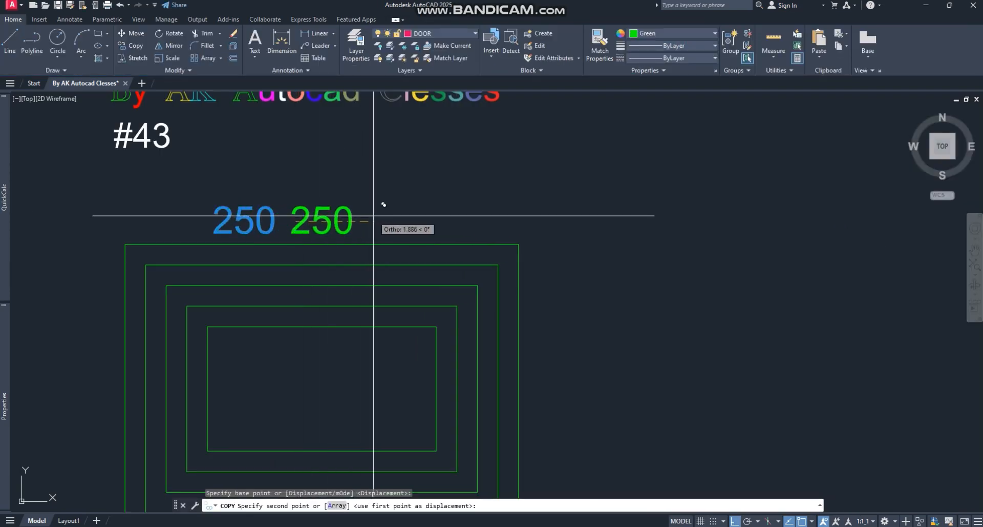
click(373, 216)
key(Escape)
key(Escape)
Replace the copied text's content with the letter O
click(338, 217)
double_click(338, 217)
text(O)
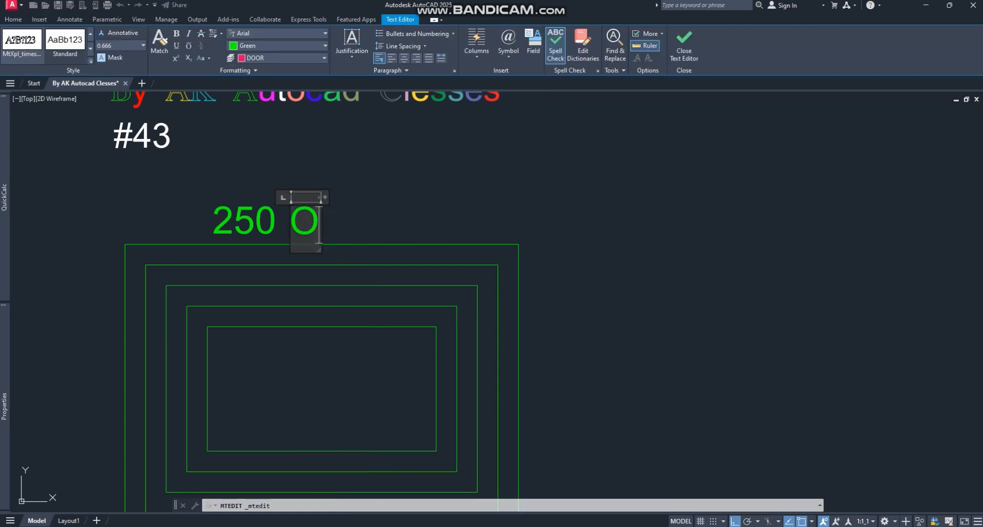
click(362, 215)
key(Escape)
Draw a diagonal polyline about 1.3 units long across the letter O to imitate a diameter symbol
text(P)
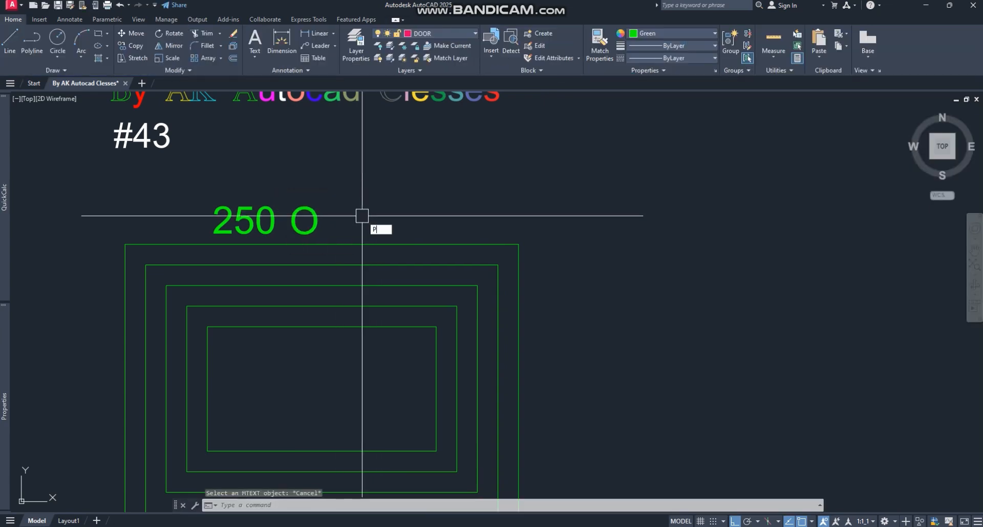
text(L)
key(Return)
scroll(313, 215, up, 3)
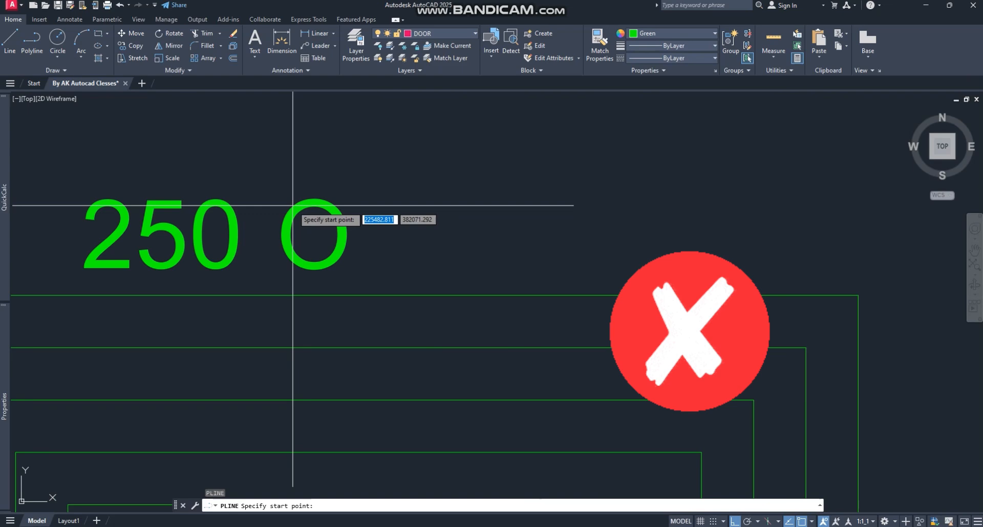
click(274, 175)
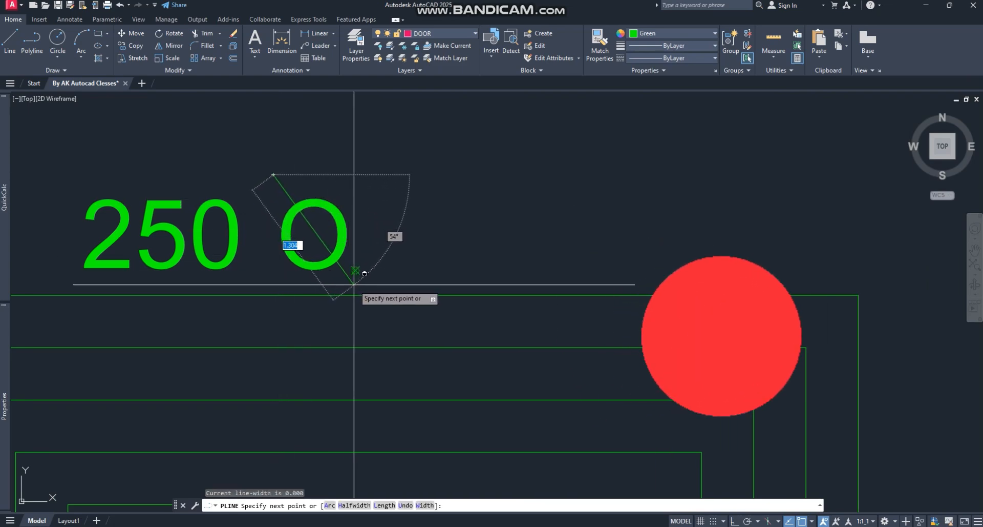
click(354, 285)
scroll(358, 279, down, 8)
scroll(378, 256, up, 4)
key(Escape)
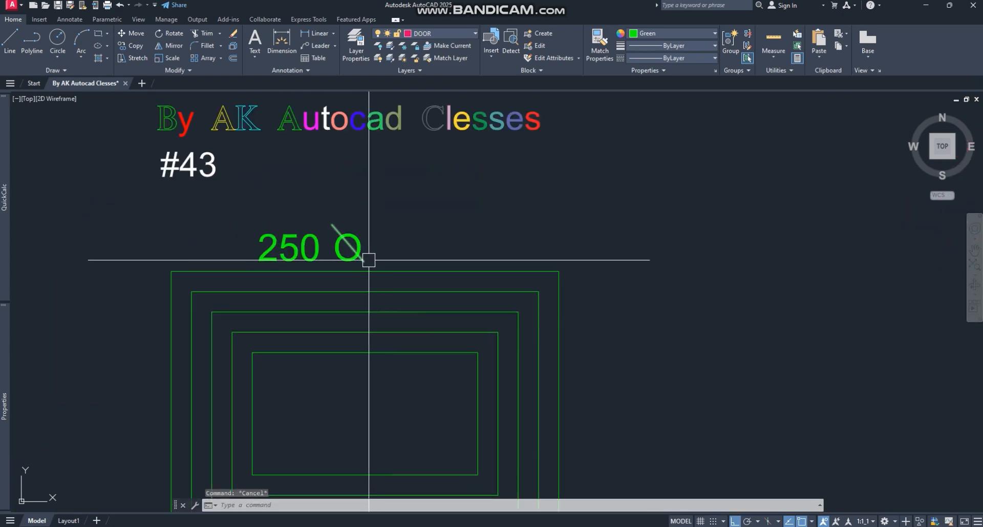
Delete the letter O together with the diagonal line across it
middle_drag(368, 260, 400, 262)
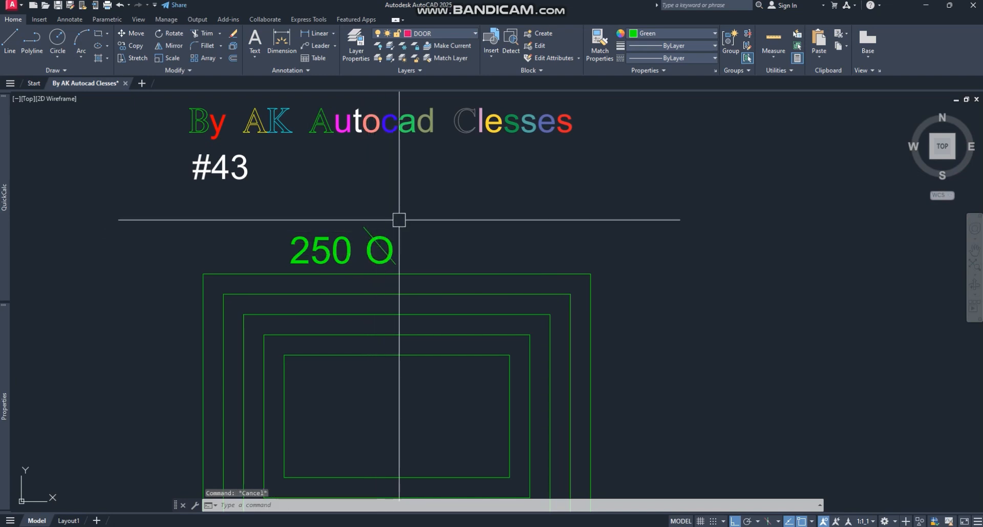
click(411, 233)
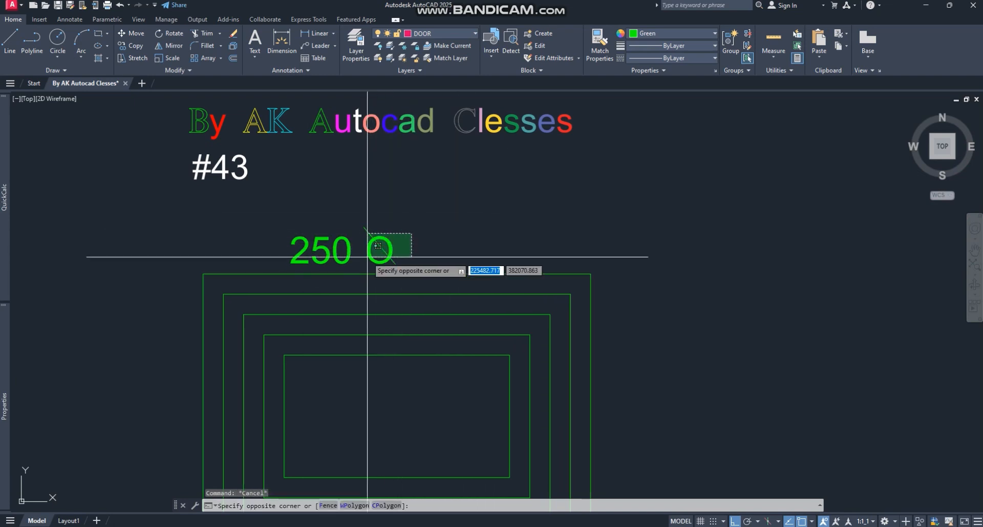
click(378, 246)
key(Delete)
Append the diameter symbol to the 250 text using the code %%C
double_click(307, 246)
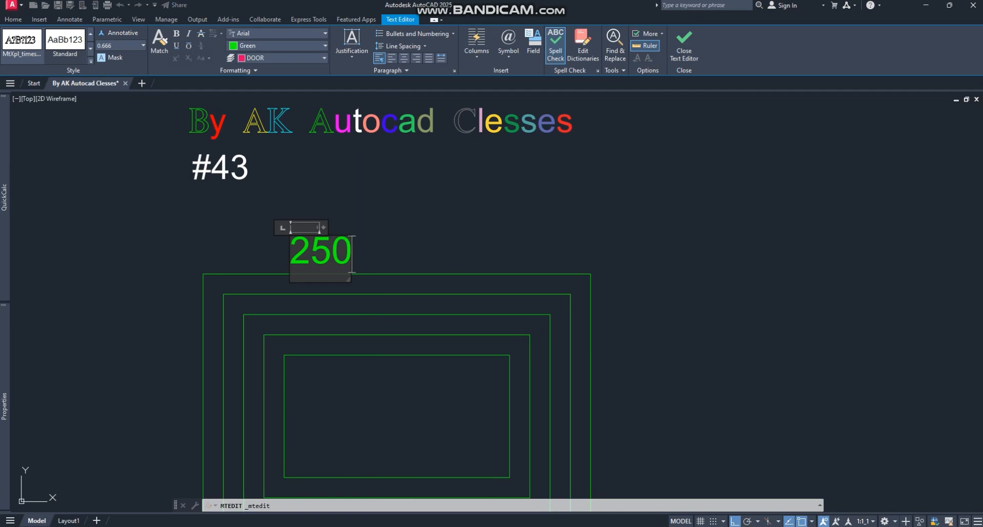
text(%%C)
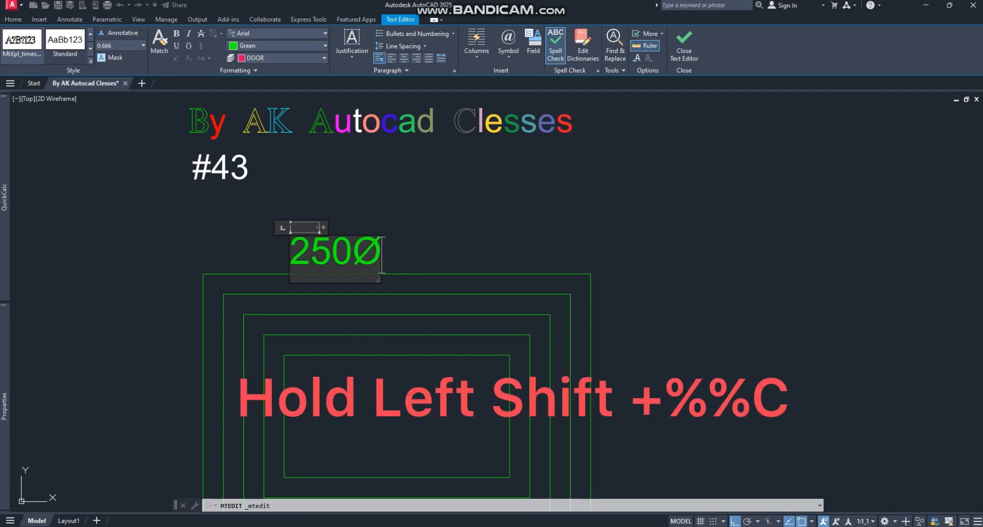
click(433, 221)
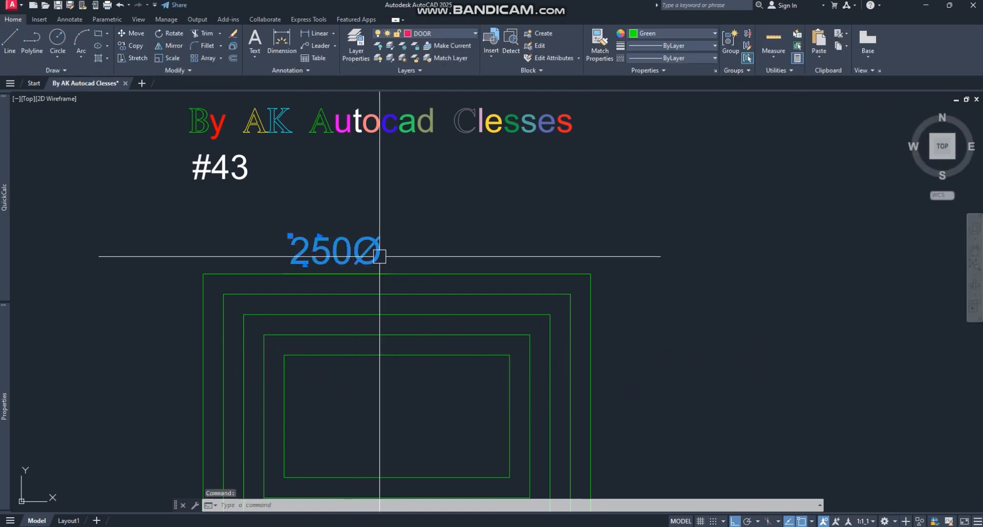
text(c)
key(Return)
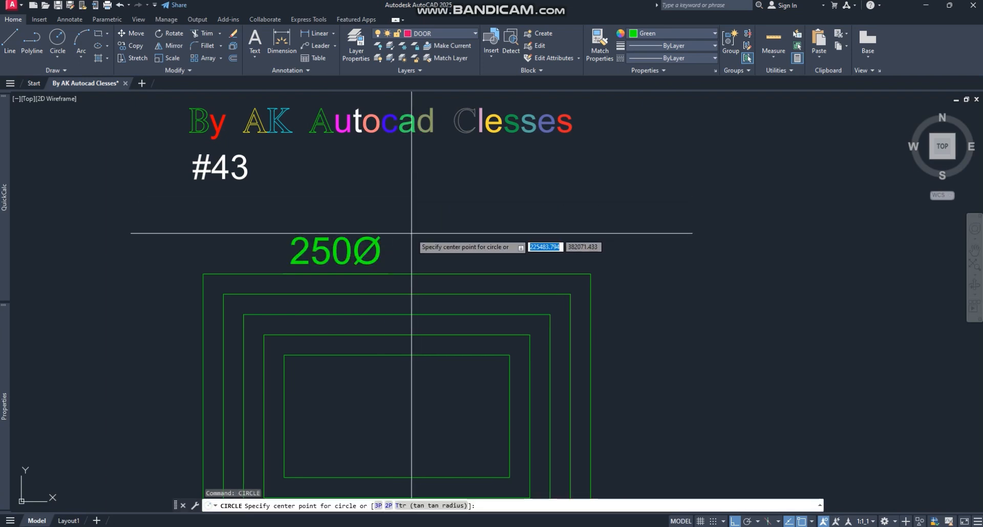
click(412, 233)
key(Escape)
key(Escape)
Erase the five nested rectangles below the 250Ø text
scroll(380, 243, down, 2)
click(435, 238)
click(403, 314)
text(e)
key(Return)
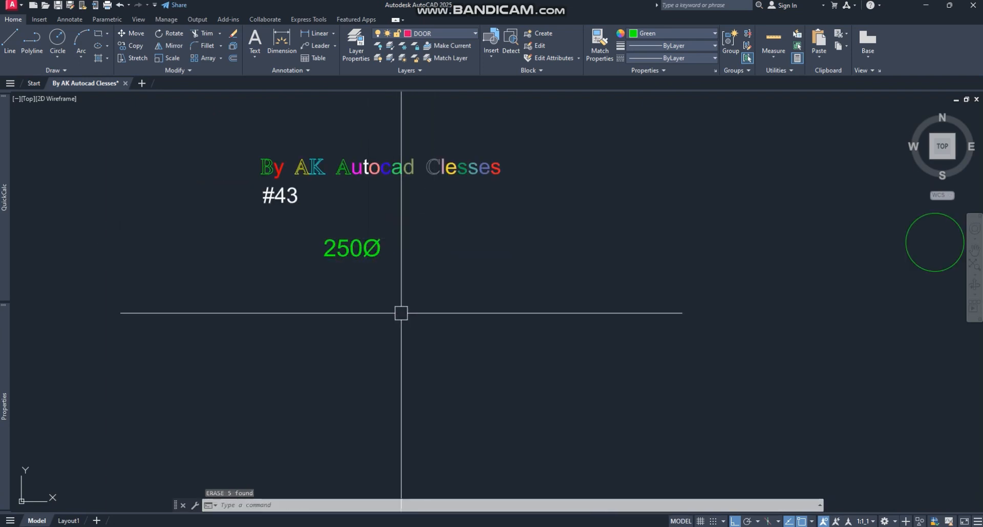
Copy the 250Ø text straight down to form a second line
click(379, 248)
text(co)
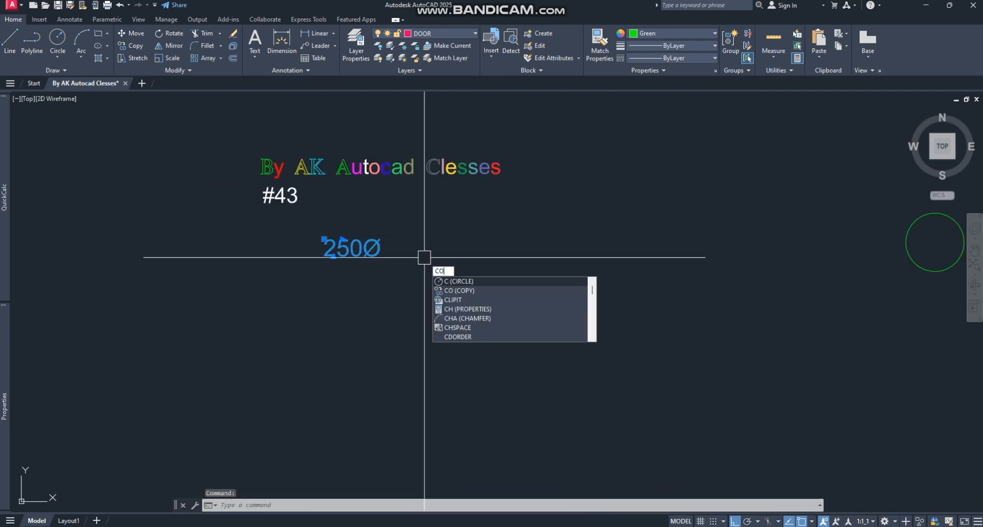
key(Return)
scroll(401, 261, up, 2)
click(406, 250)
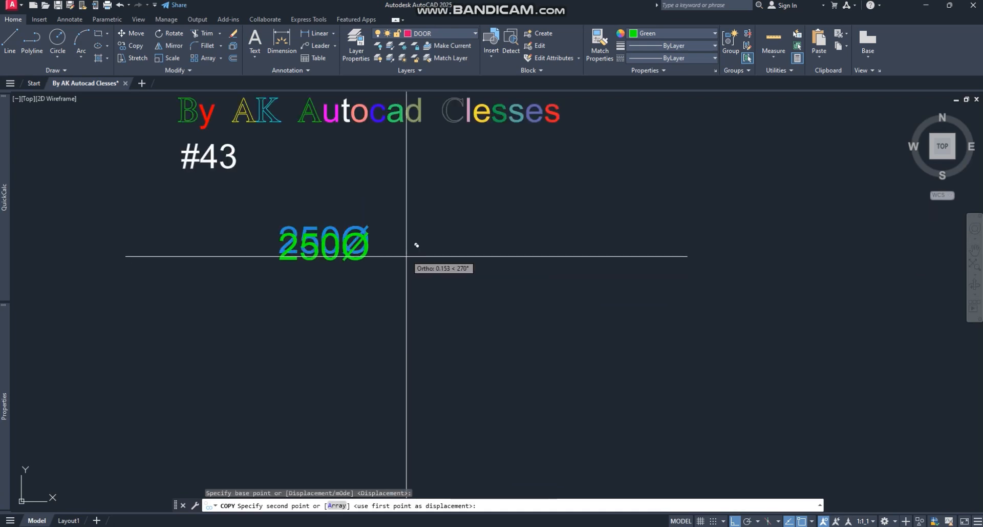
click(409, 286)
key(Escape)
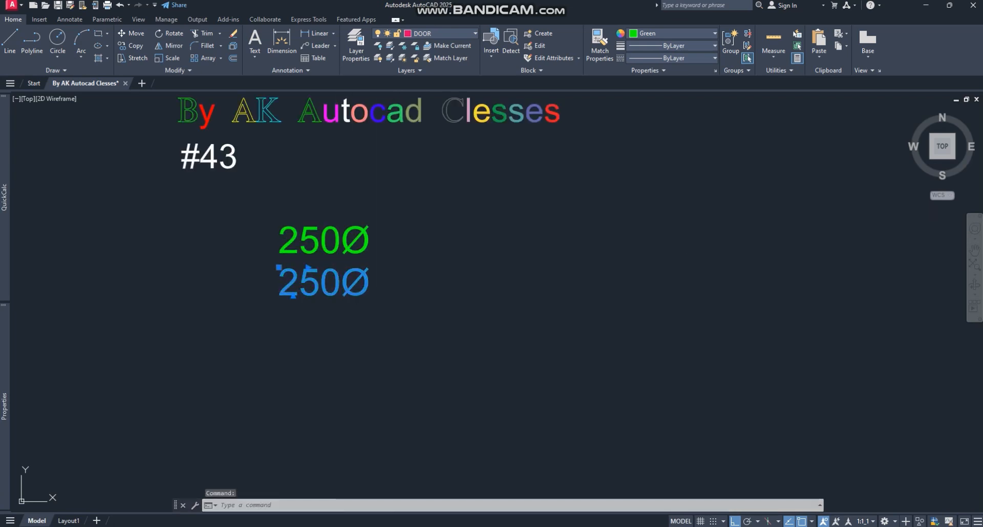
Replace the diameter symbol in the lower copy with the degree symbol using the code %%D
double_click(340, 287)
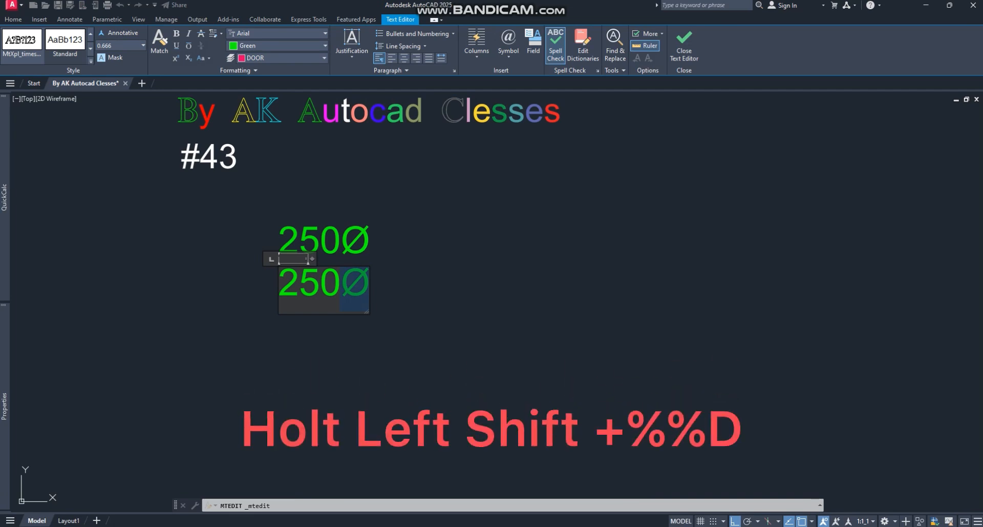
text(%%D)
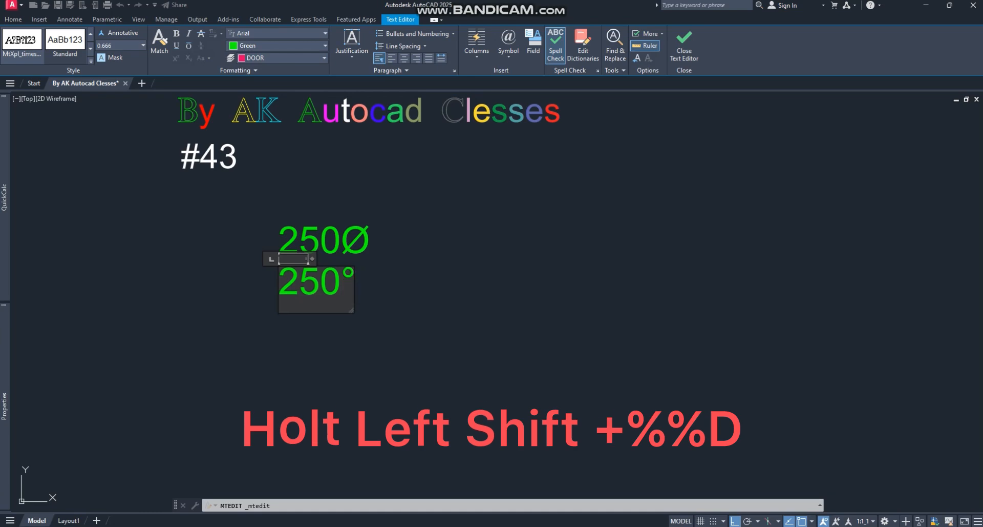
click(441, 302)
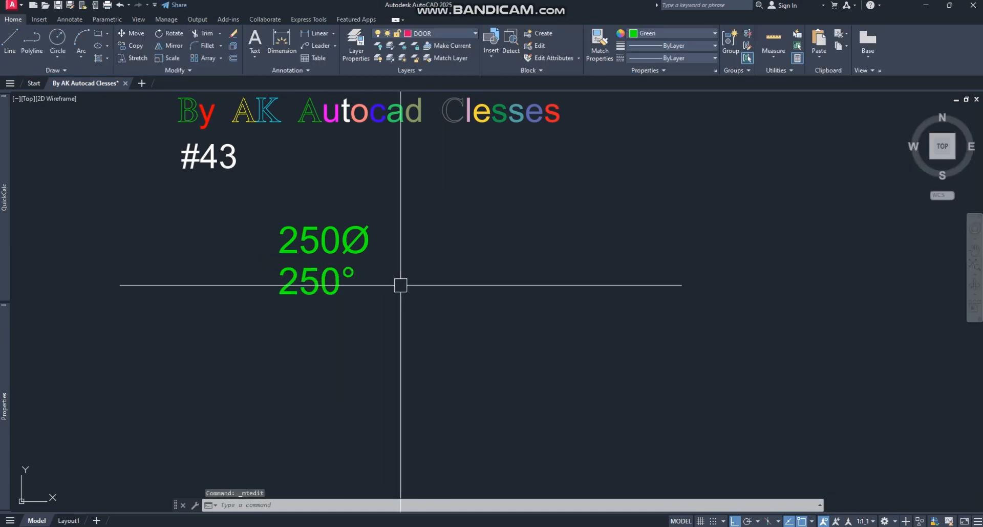
key(Escape)
click(416, 217)
click(244, 338)
key(Escape)
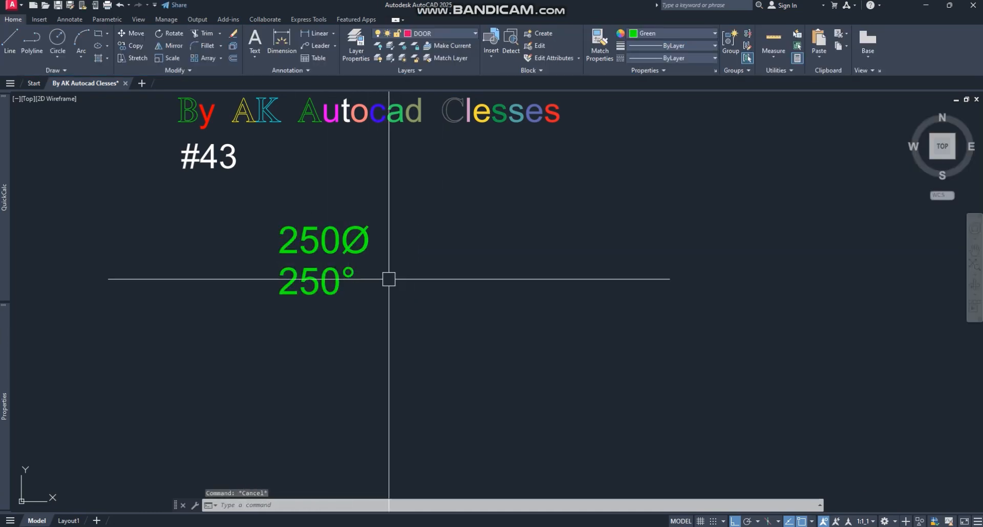
Copy the 250° text straight down to form a third line
click(333, 280)
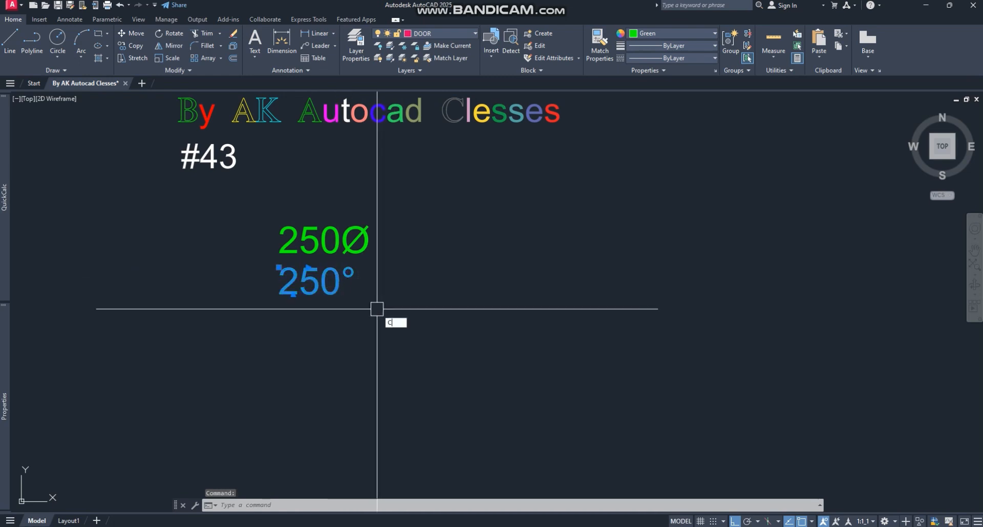
text(o)
key(Return)
click(400, 299)
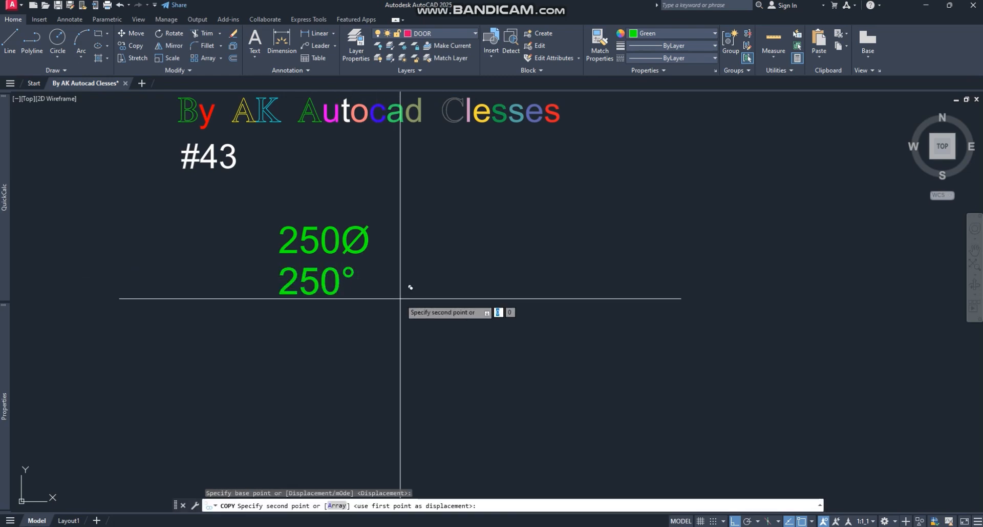
click(398, 325)
key(Return)
Replace the degree symbol in the third text with the Plus/Minus symbol from the editor's symbol list
double_click(287, 315)
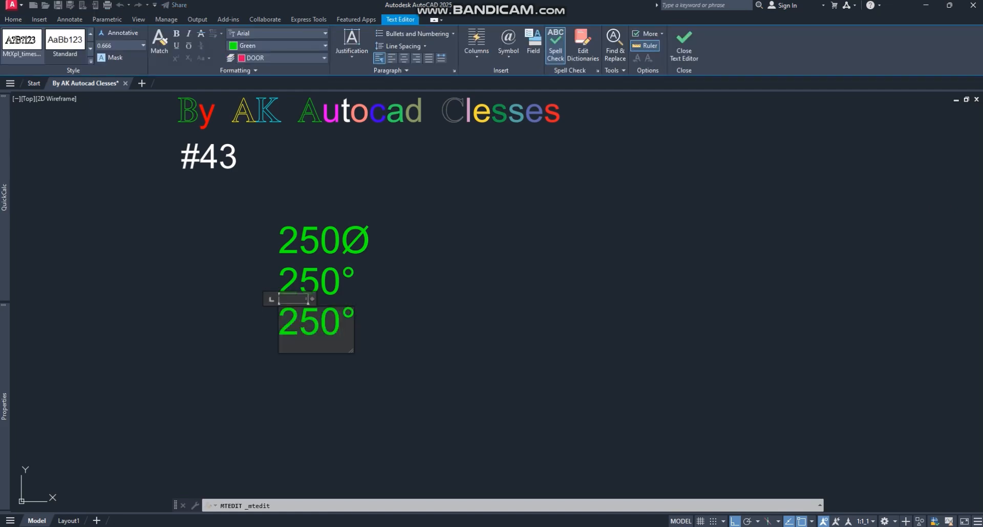
drag(340, 331, 354, 330)
right_click(341, 322)
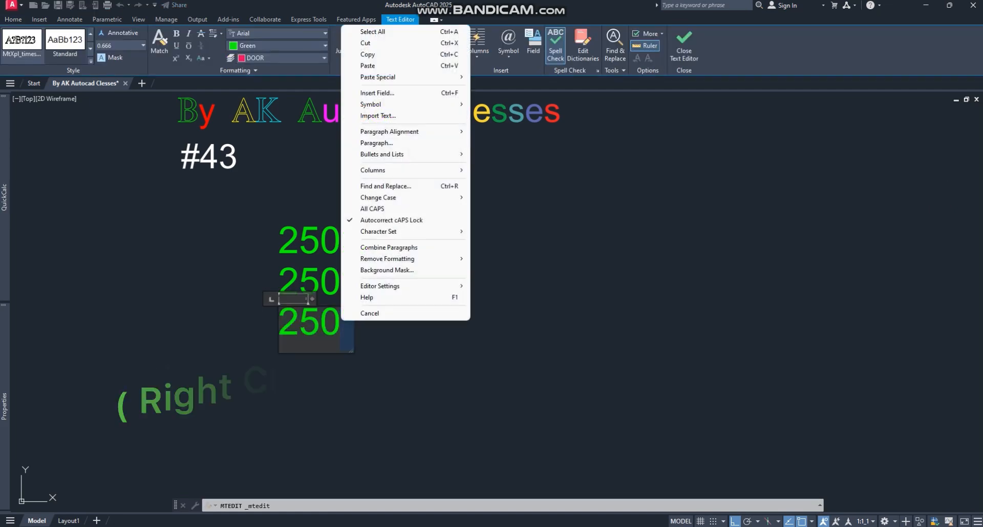
mouse_move(389, 103)
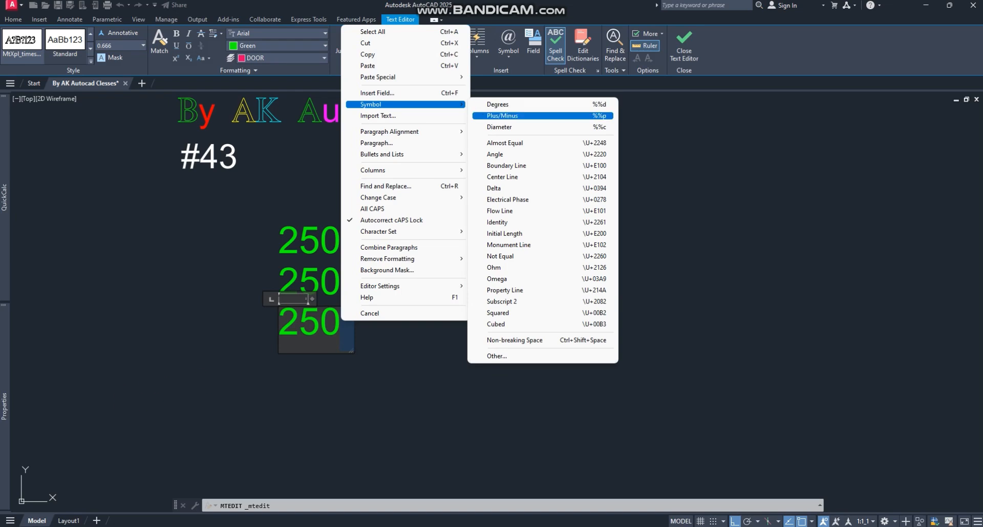
click(507, 115)
click(481, 285)
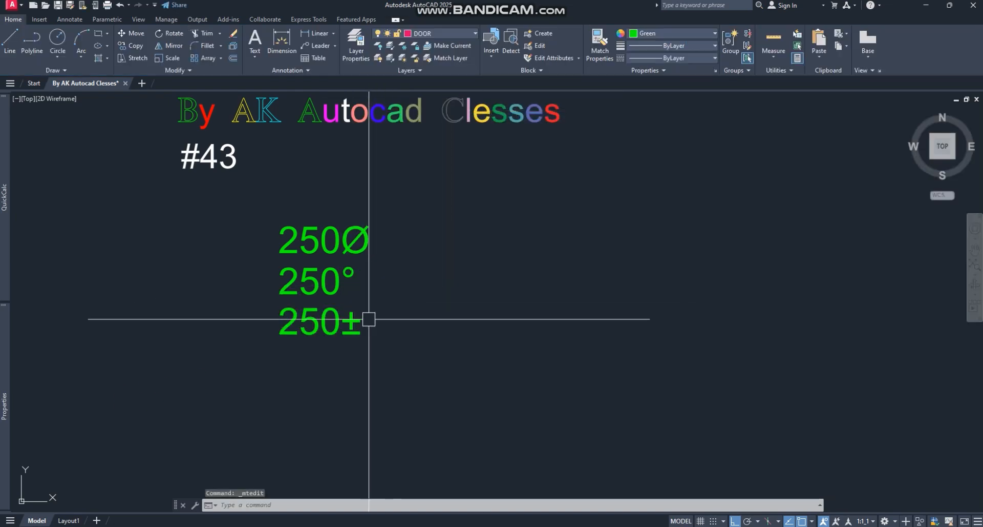
Copy the 250± text straight down to form a fourth line
text(co)
key(Return)
click(437, 287)
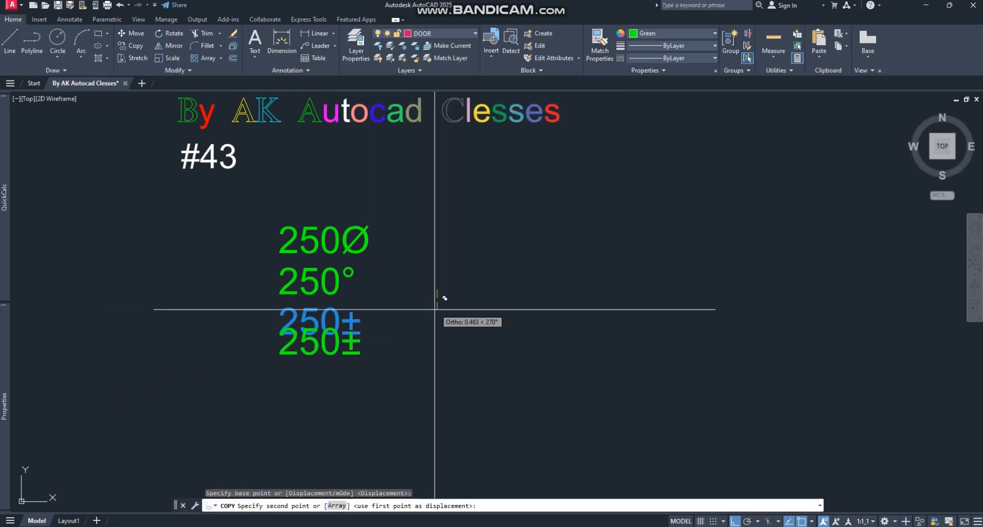
click(437, 319)
key(Escape)
Remove the plus/minus symbol from the fourth text so that it reads only 250
double_click(308, 361)
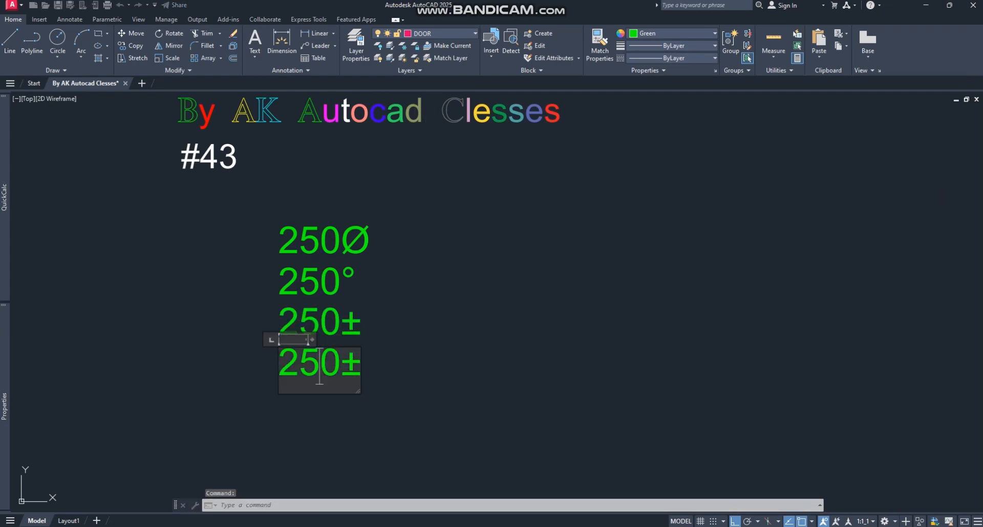
key(BackSpace)
key(Escape)
key(Return)
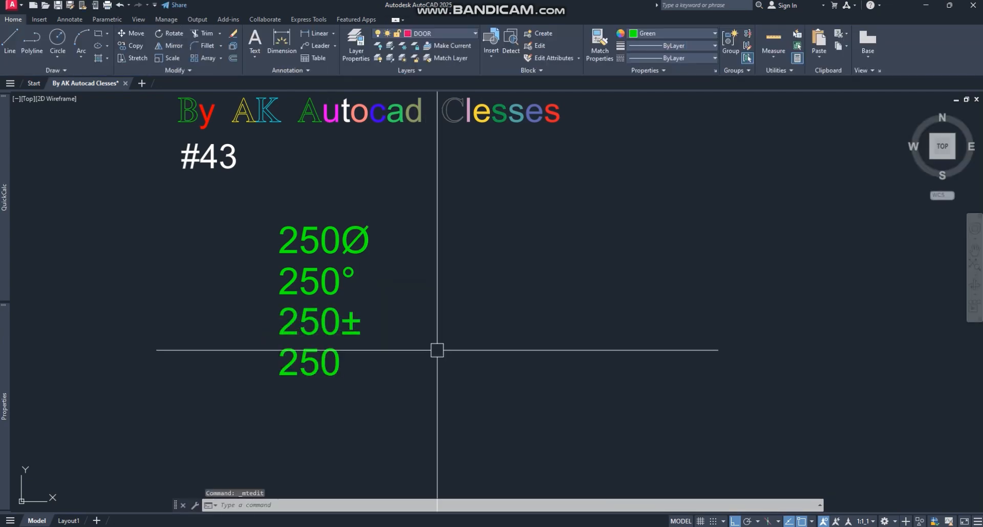
Append the Almost Equal symbol to the fourth text using the editor's symbol list so that it reads 250≈
double_click(335, 364)
right_click(336, 364)
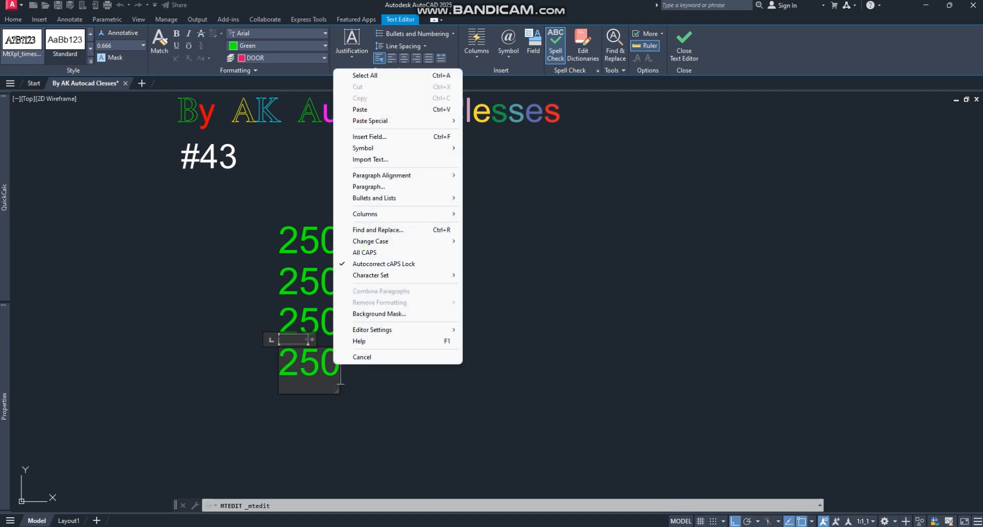
mouse_move(382, 148)
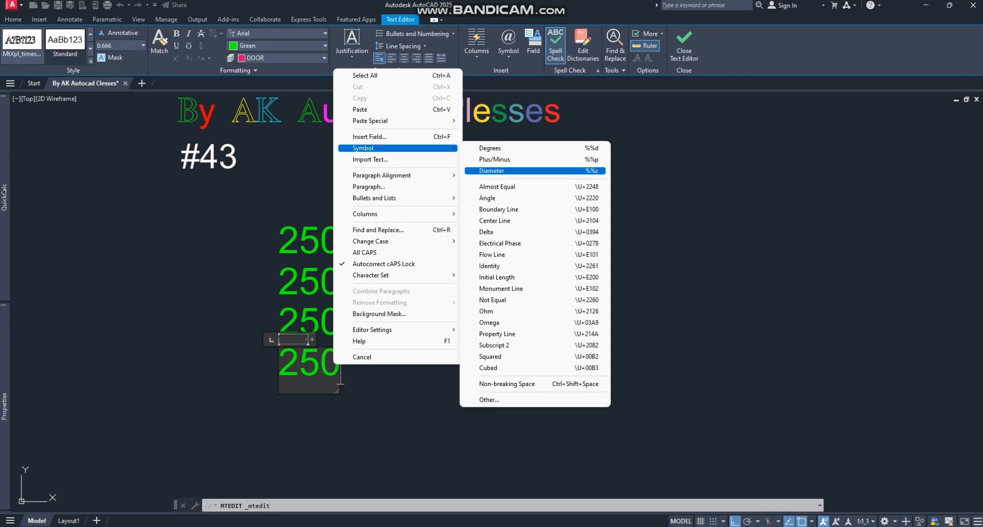
click(496, 187)
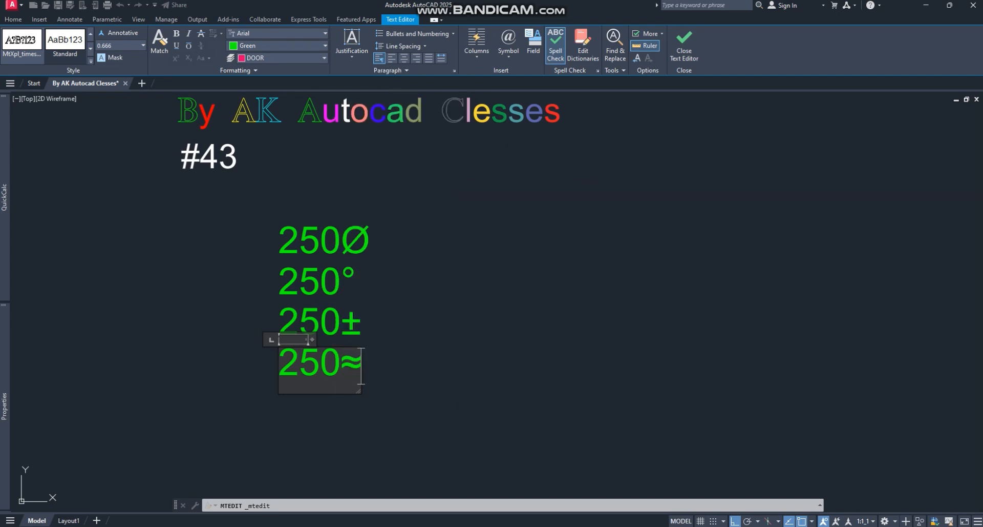
click(383, 385)
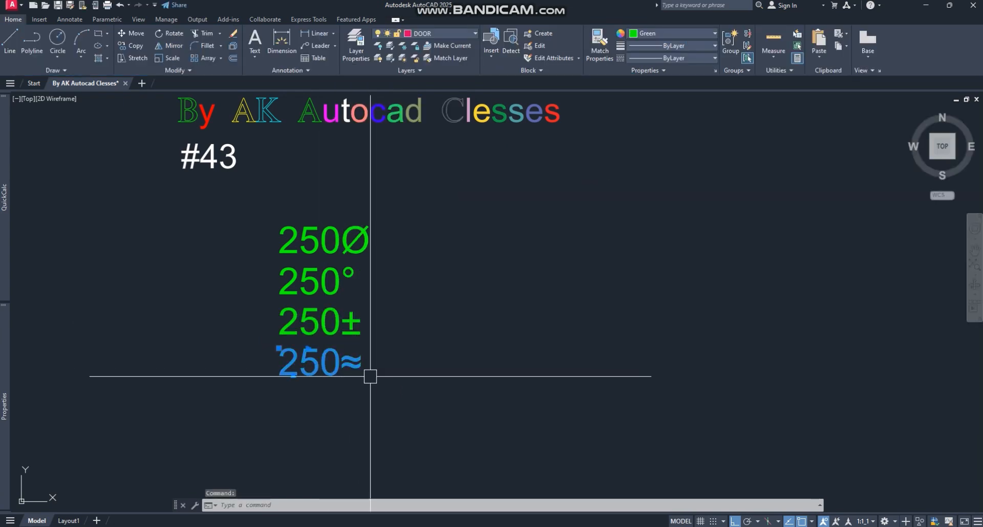
Copy the 250≈ text straight down by about 0.94 units to form a fifth line
text(co)
key(Return)
middle_drag(381, 381, 383, 355)
click(401, 329)
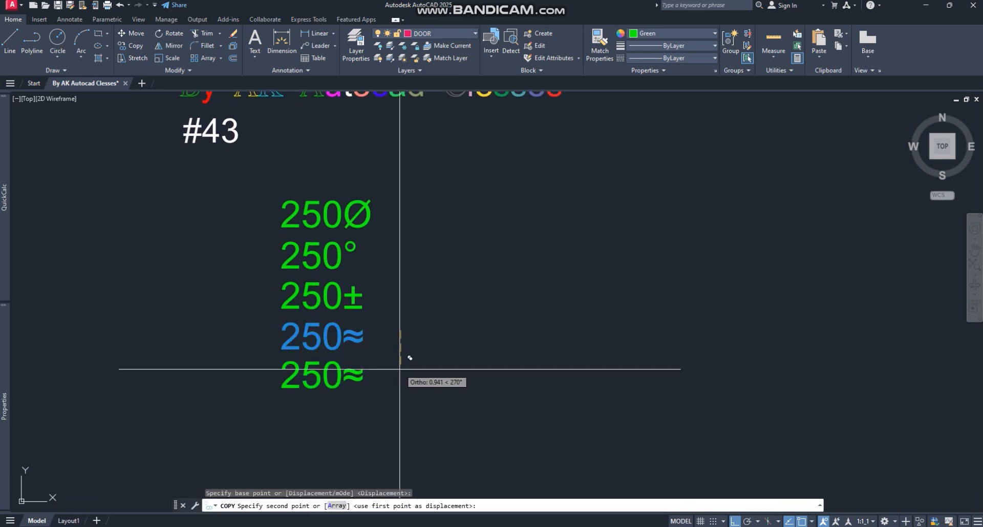
click(401, 369)
key(Escape)
Remove the almost-equal symbol from the fifth text so that it reads only 250
double_click(353, 377)
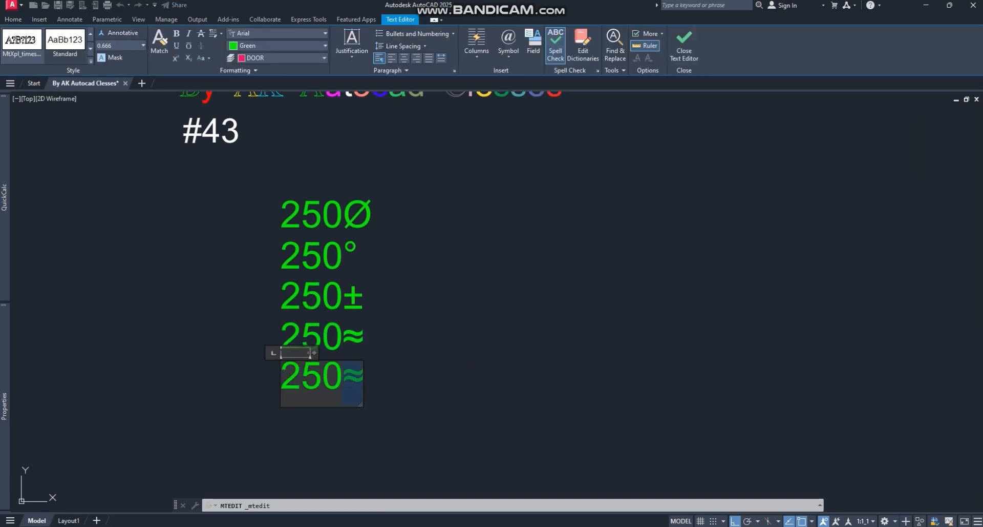
key(Delete)
right_click(317, 377)
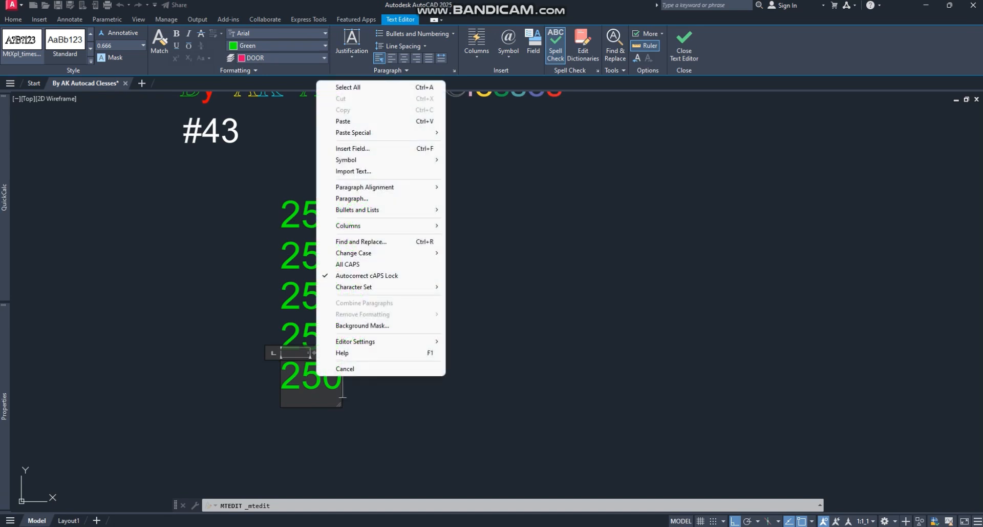
mouse_move(379, 187)
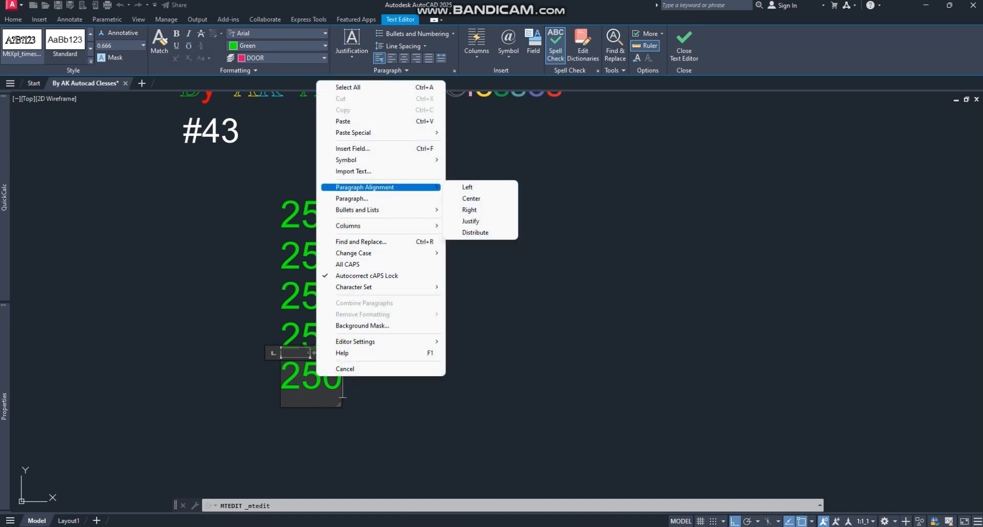
mouse_move(379, 160)
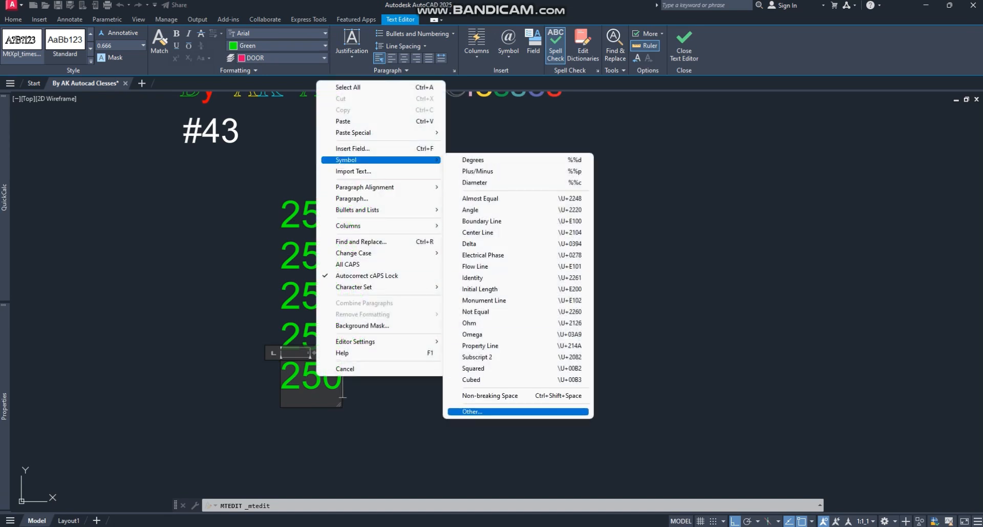
click(471, 411)
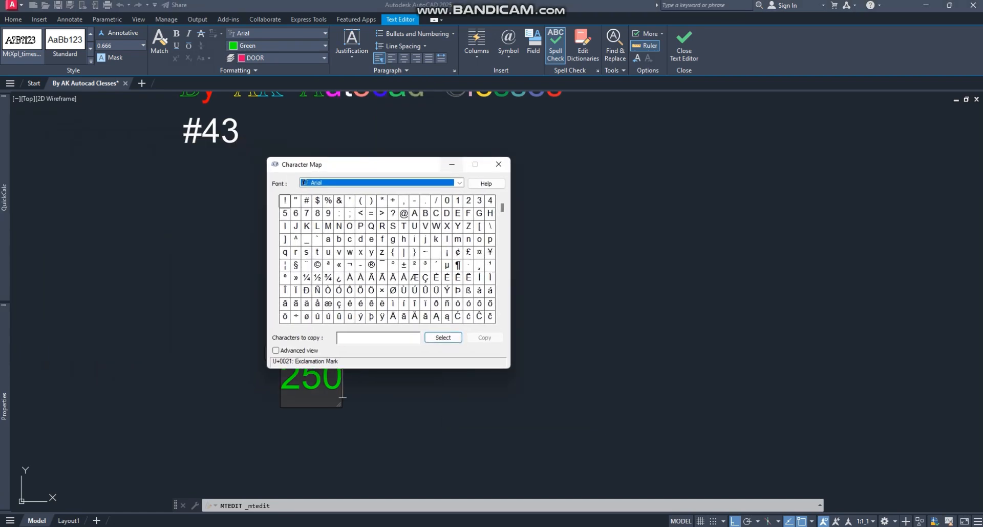
click(499, 165)
Open the Character Map through the symbol list's Other option and examine the Arial characters down to the end
right_click(334, 75)
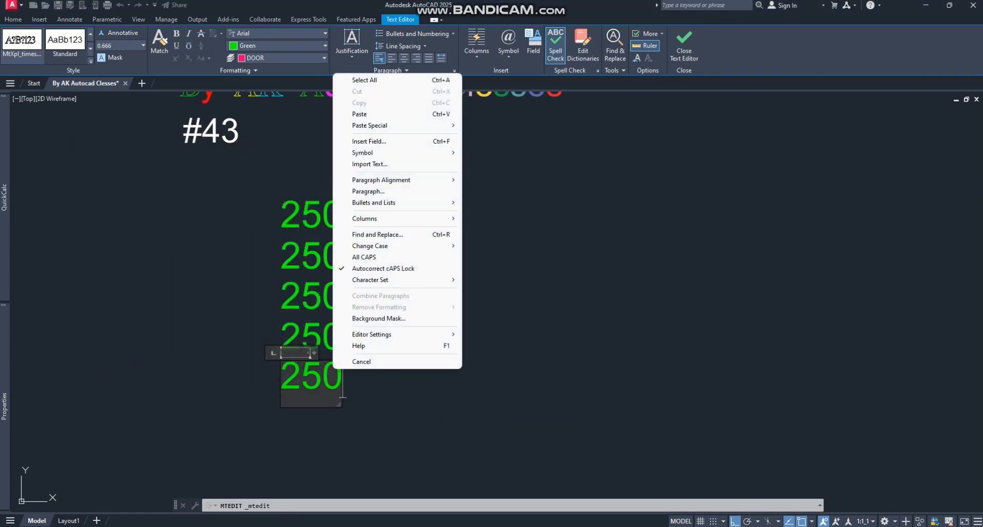
mouse_move(390, 152)
click(487, 404)
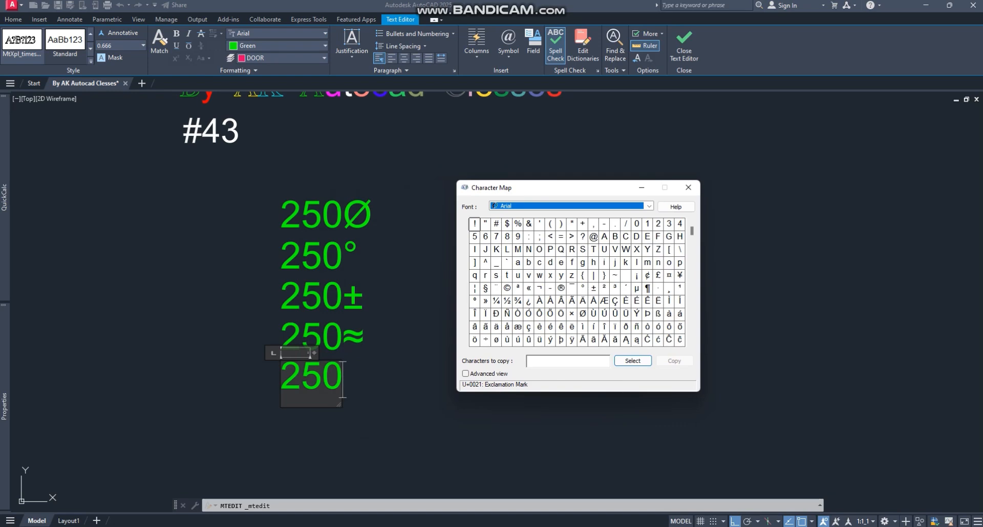
scroll(577, 282, down, 15)
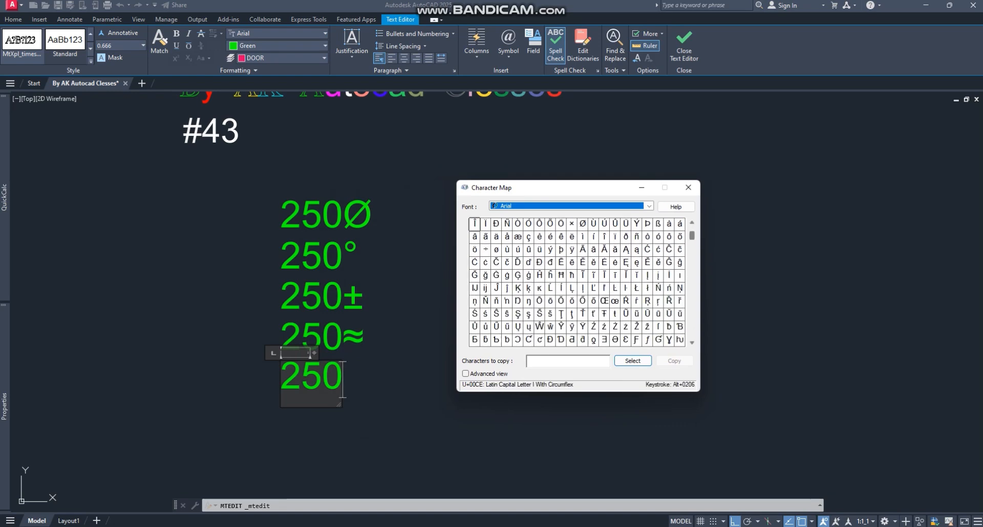
scroll(577, 282, down, 10)
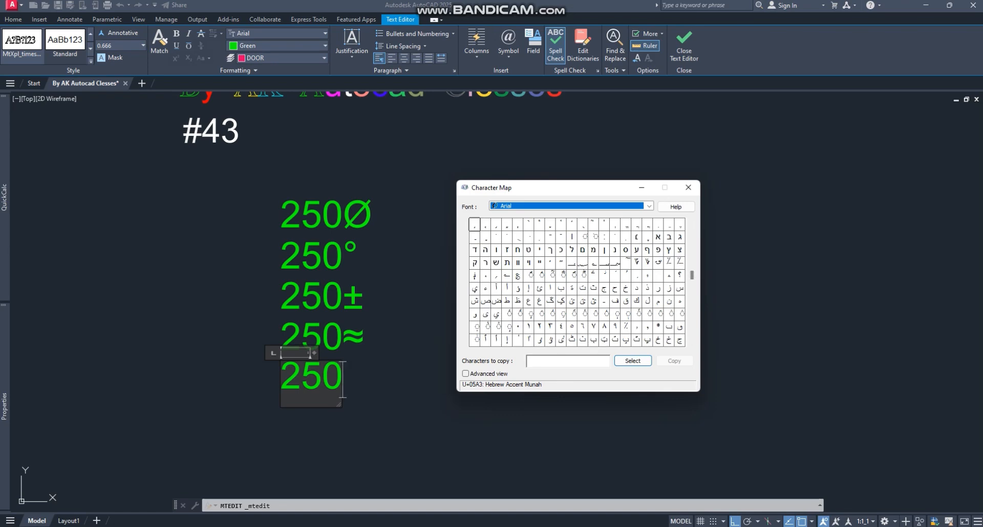
scroll(578, 282, down, 5)
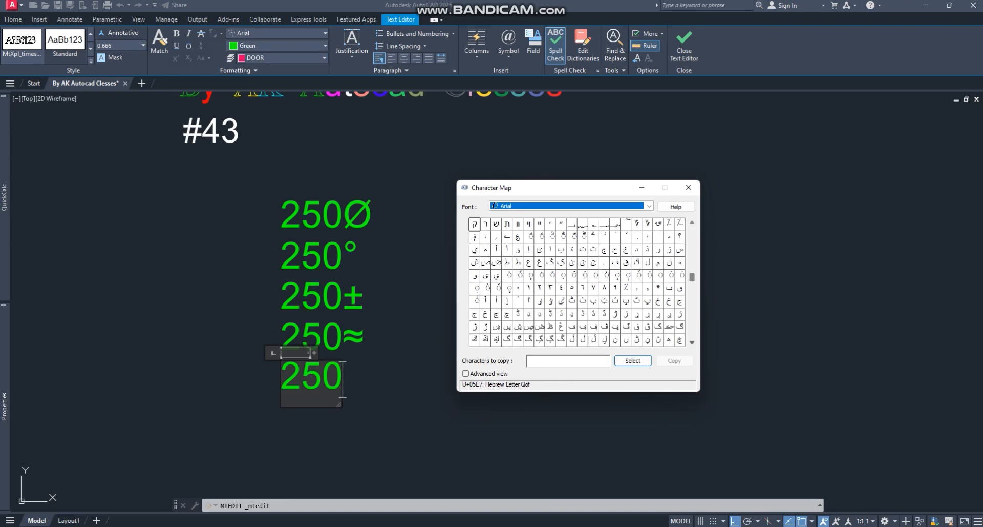
scroll(577, 282, down, 10)
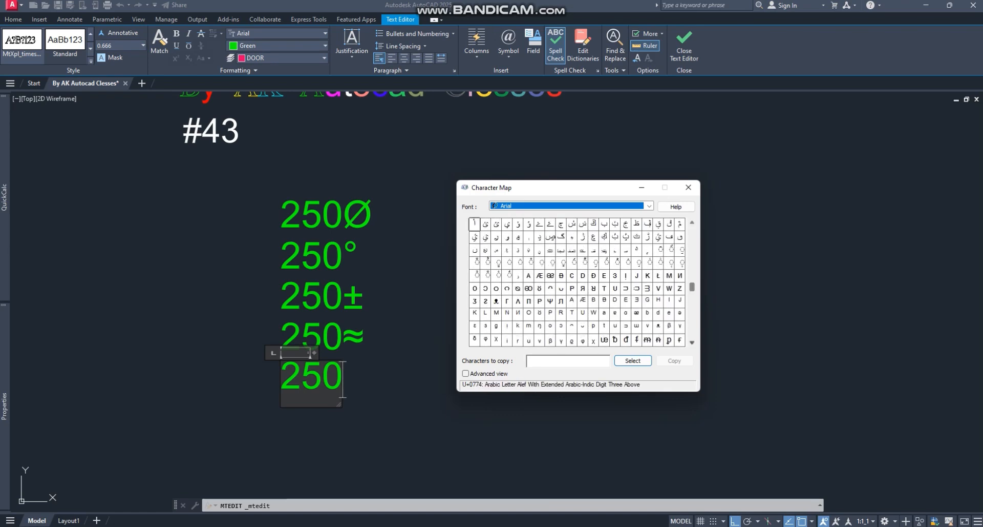
scroll(577, 282, down, 3)
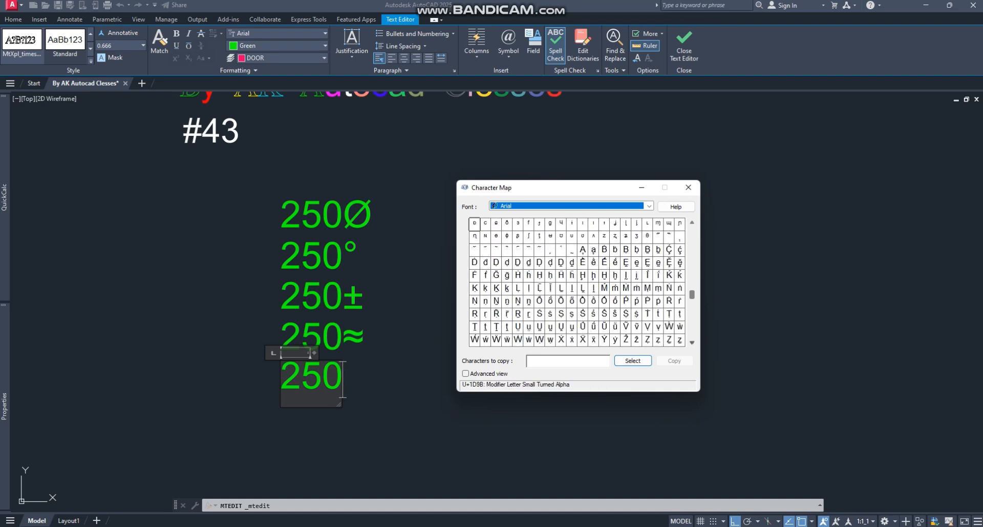
click(342, 379)
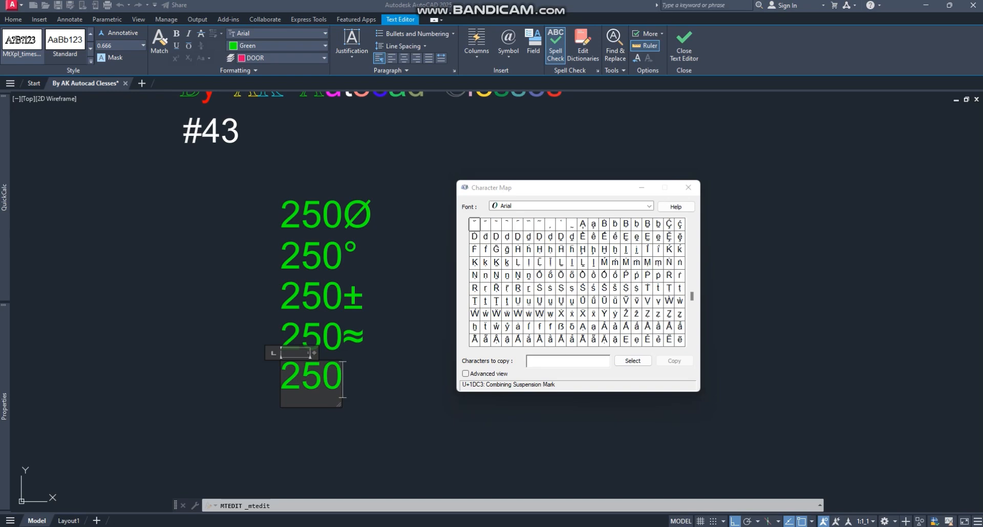
key(alt+Tab)
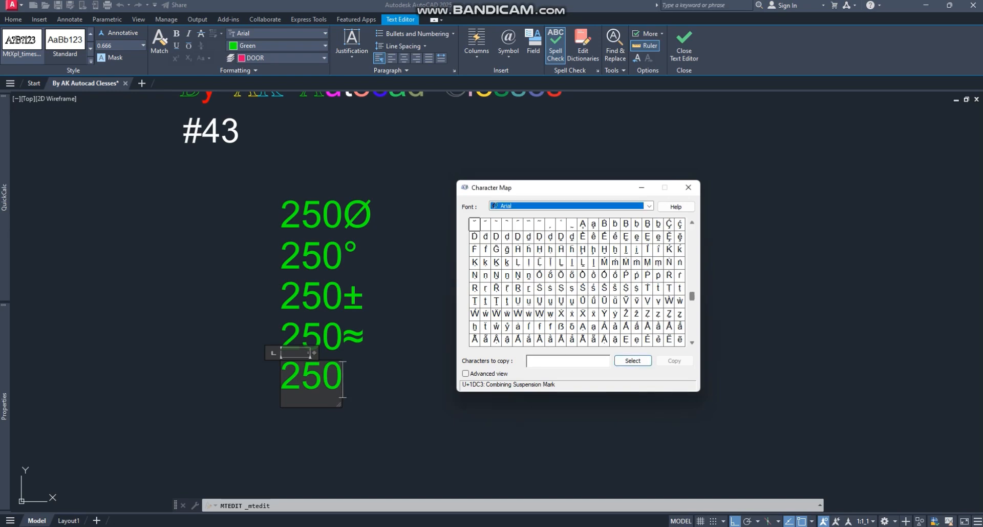
scroll(577, 281, down, 9)
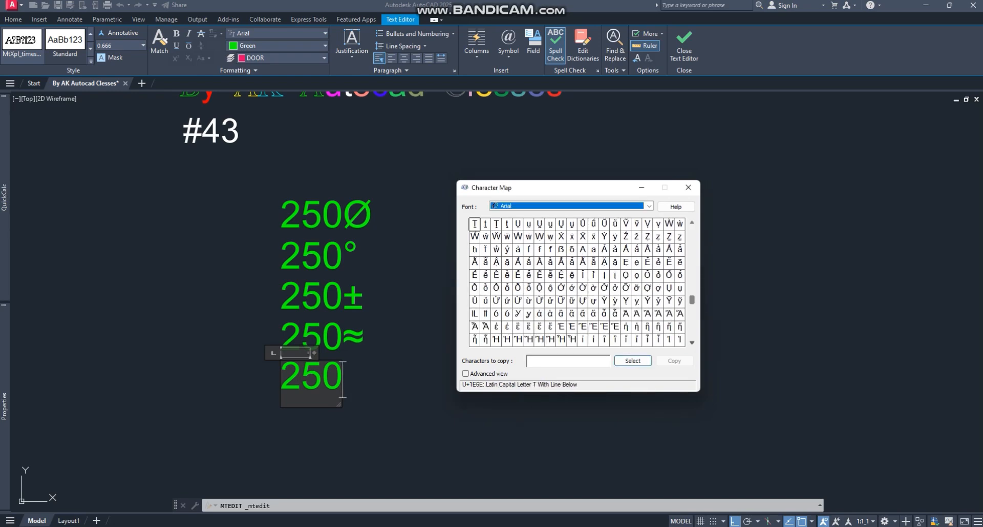
scroll(577, 282, down, 8)
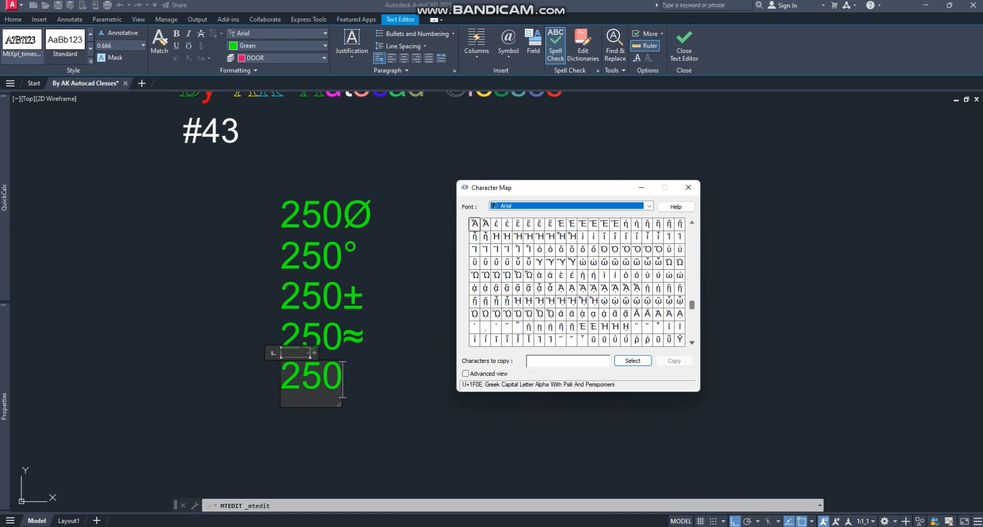
scroll(577, 282, down, 8)
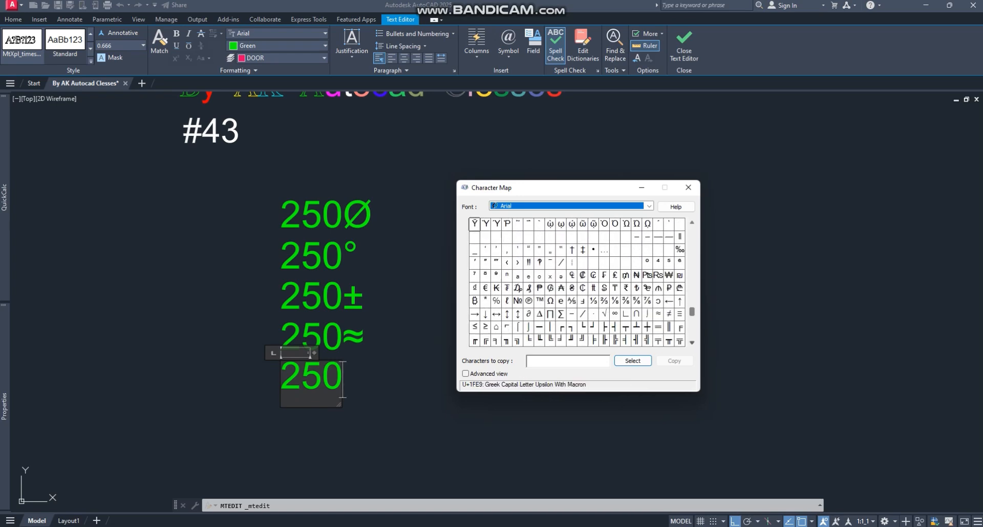
scroll(577, 282, down, 8)
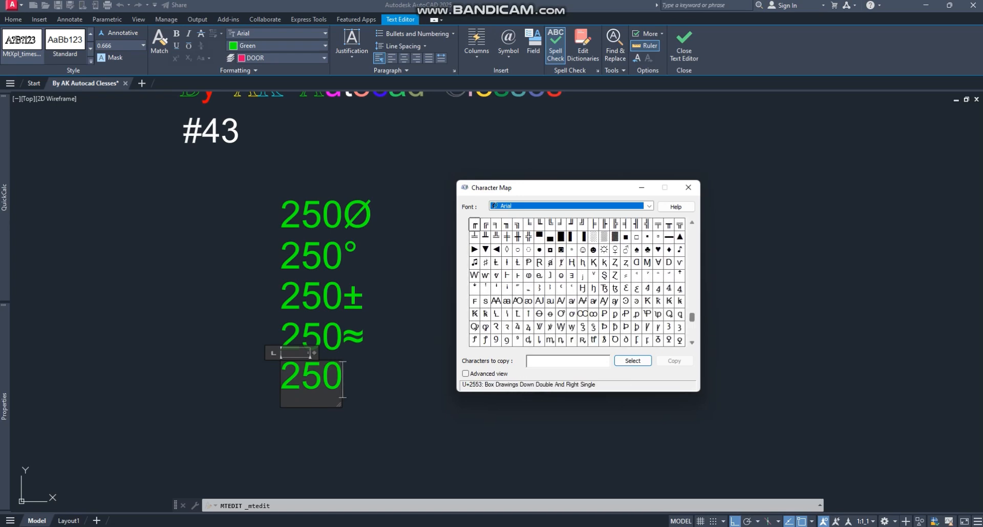
scroll(577, 282, down, 10)
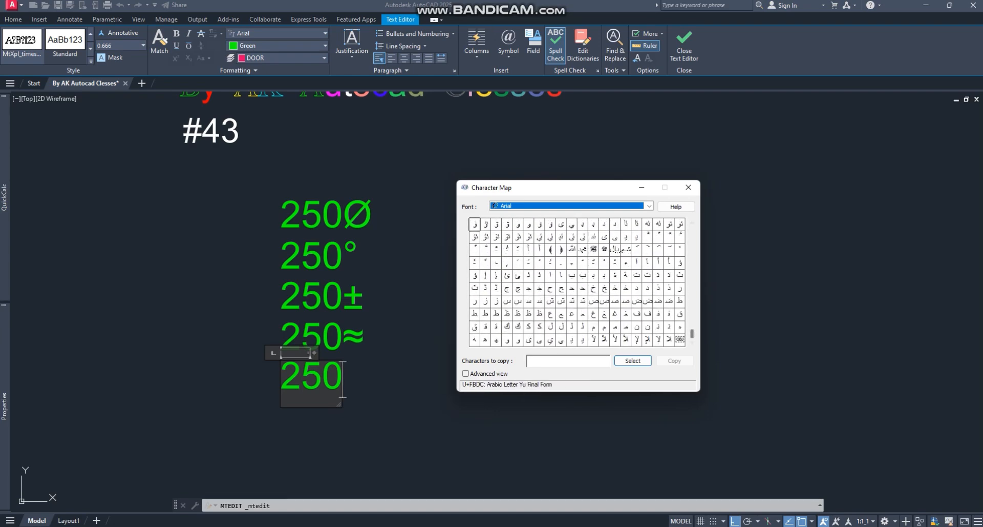
Preview the Arabic Ligature Allah in the Character Map, and close the map and the text editor without copying a character
click(583, 275)
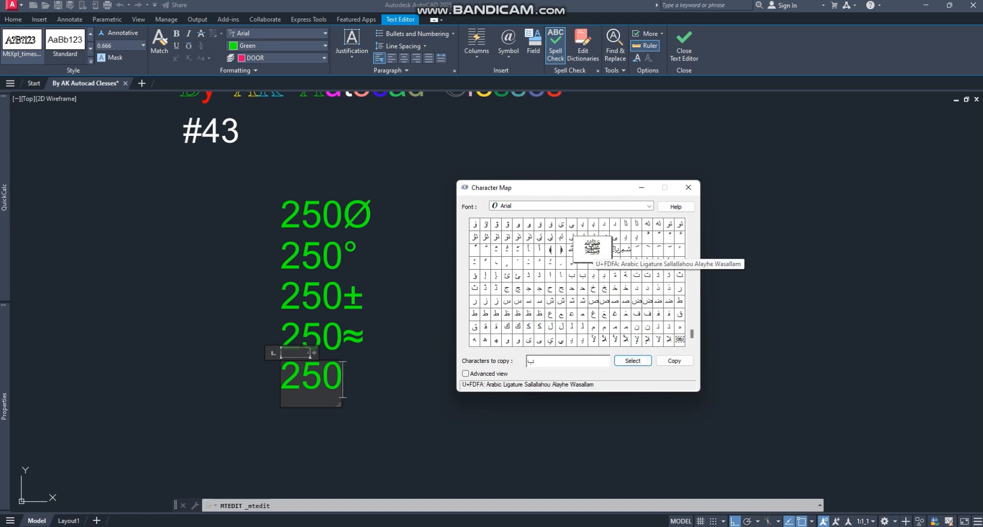
click(572, 249)
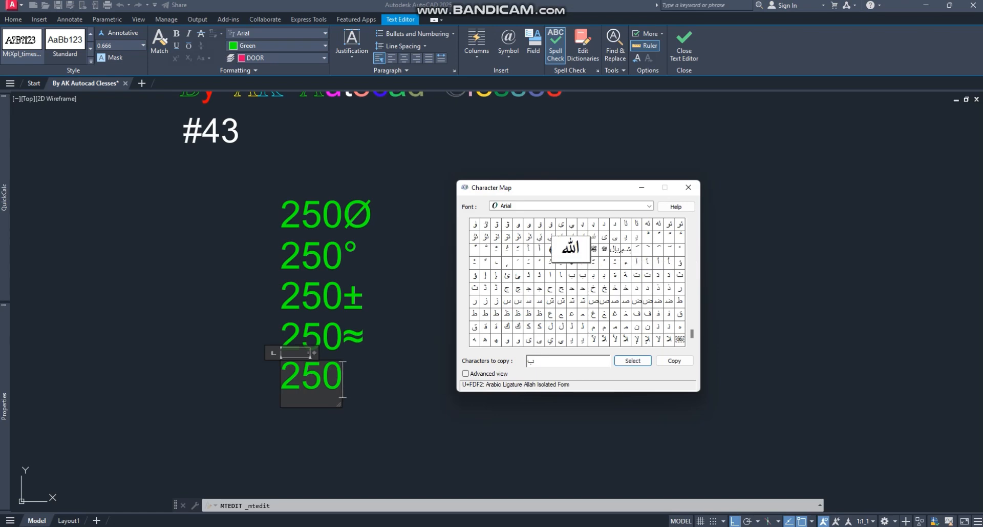
click(688, 187)
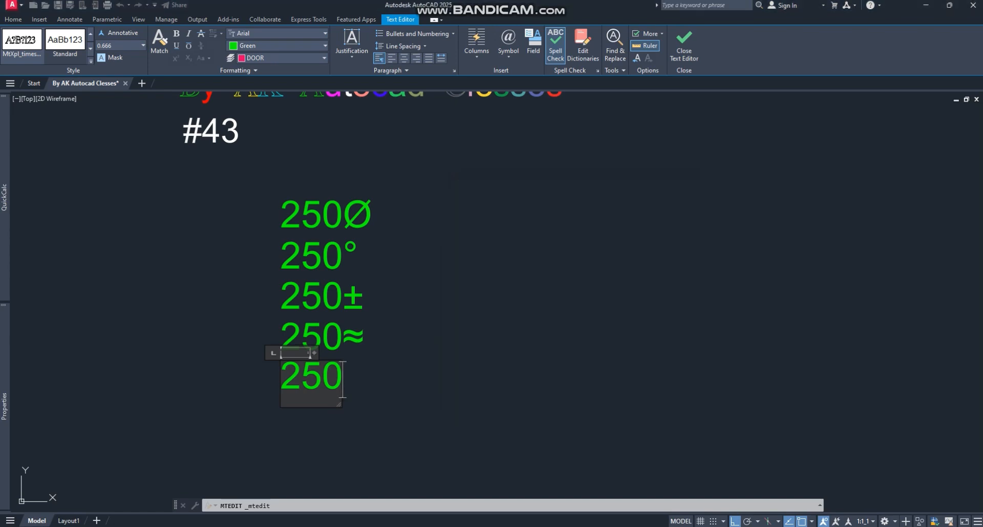
click(442, 317)
key(Escape)
Create a small multiline text box beside the 250± line
text(t)
key(space)
click(447, 282)
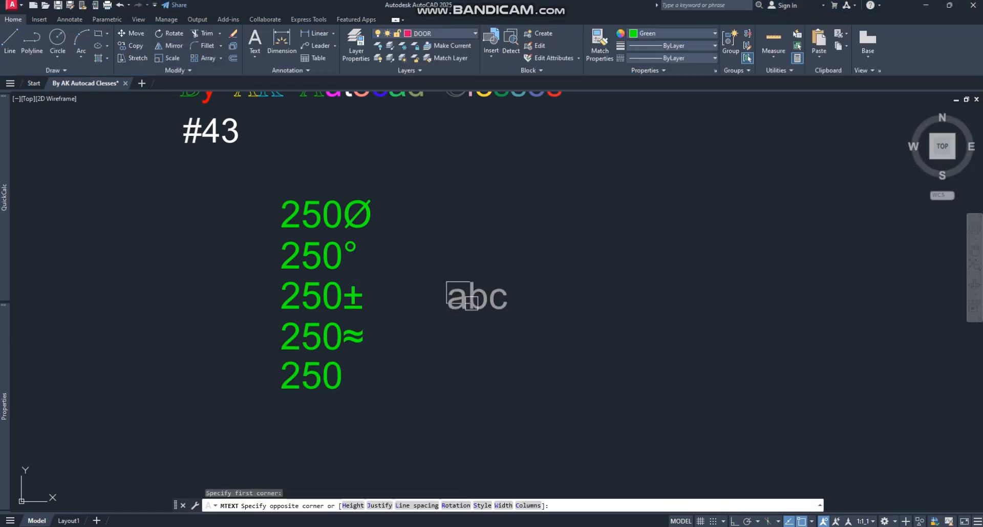
click(472, 306)
Copy the Arabic Ligature Sallallahou Alayhe Wasallam from the end of the Arial Character Map, and close the map
right_click(458, 293)
mouse_move(492, 78)
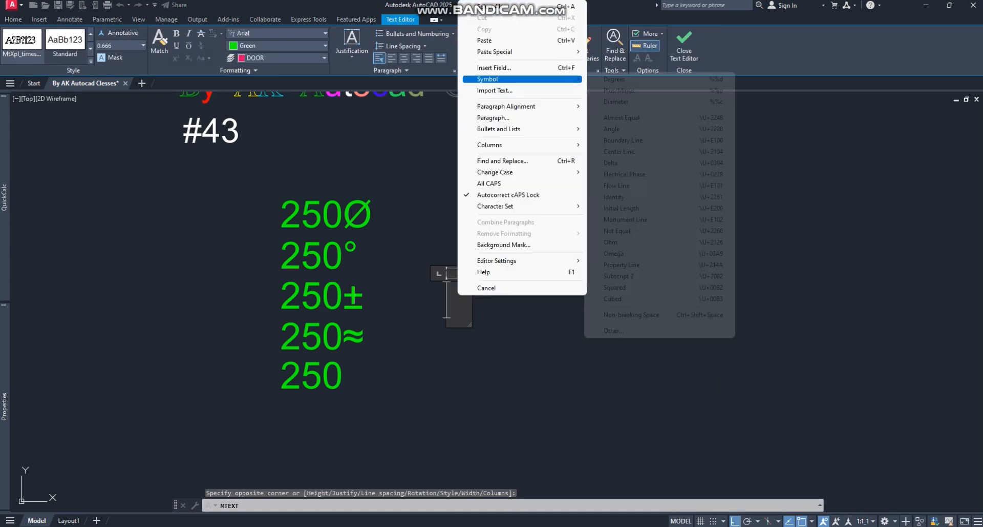
click(613, 331)
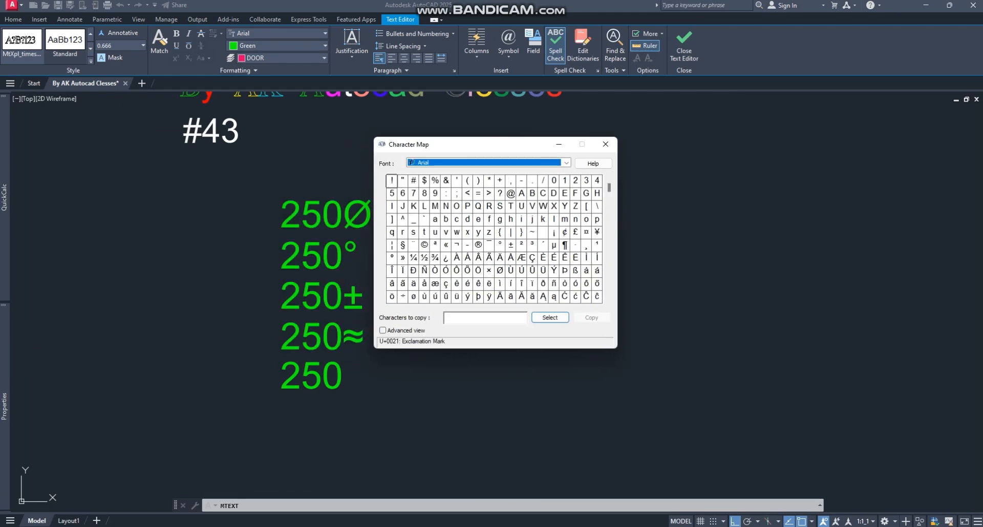
drag(610, 188, 609, 291)
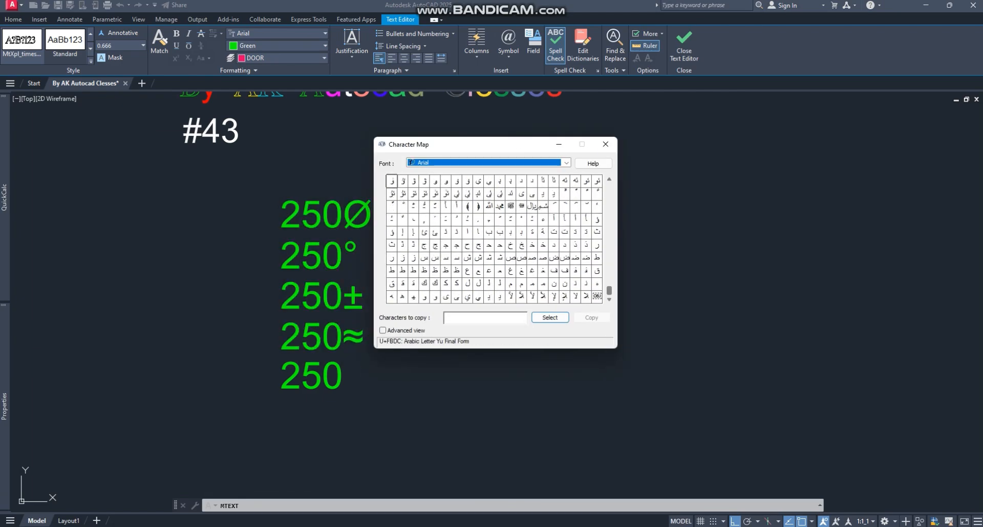
click(489, 205)
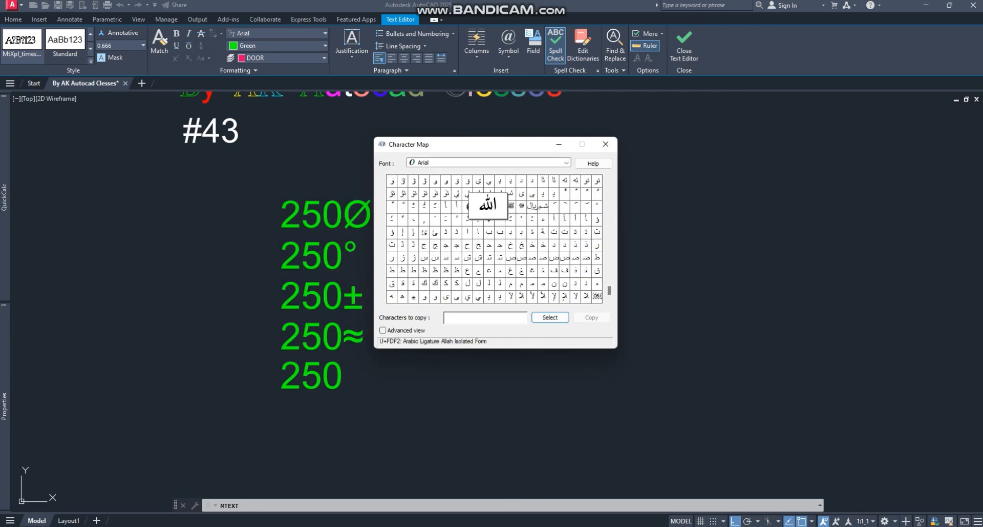
click(511, 205)
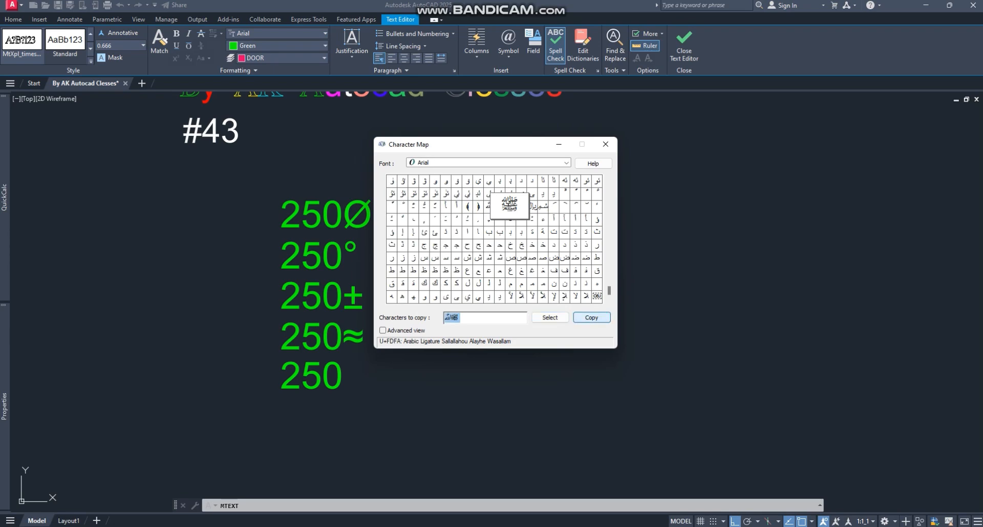
click(606, 144)
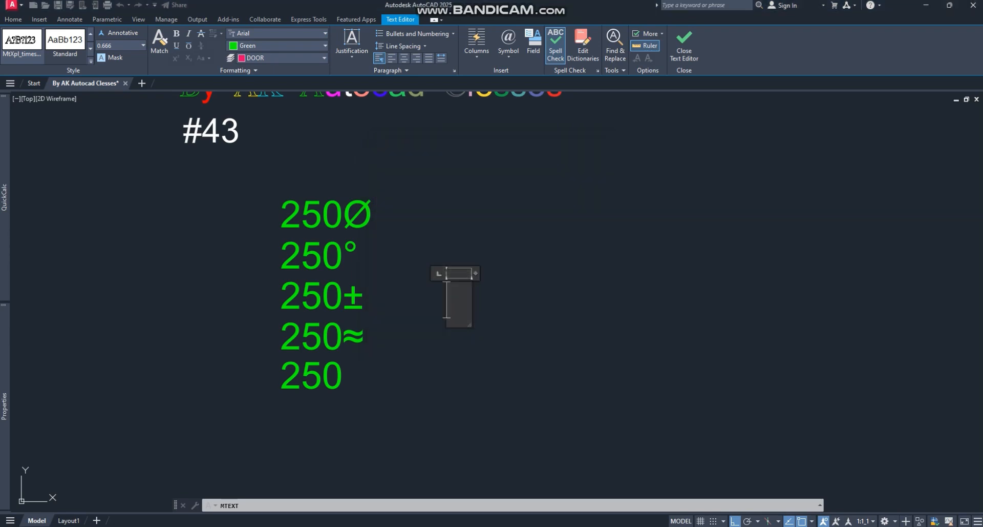
Paste the copied Arabic ligatures into the multiline text box beside the 250± line and close the text editor
right_click(446, 300)
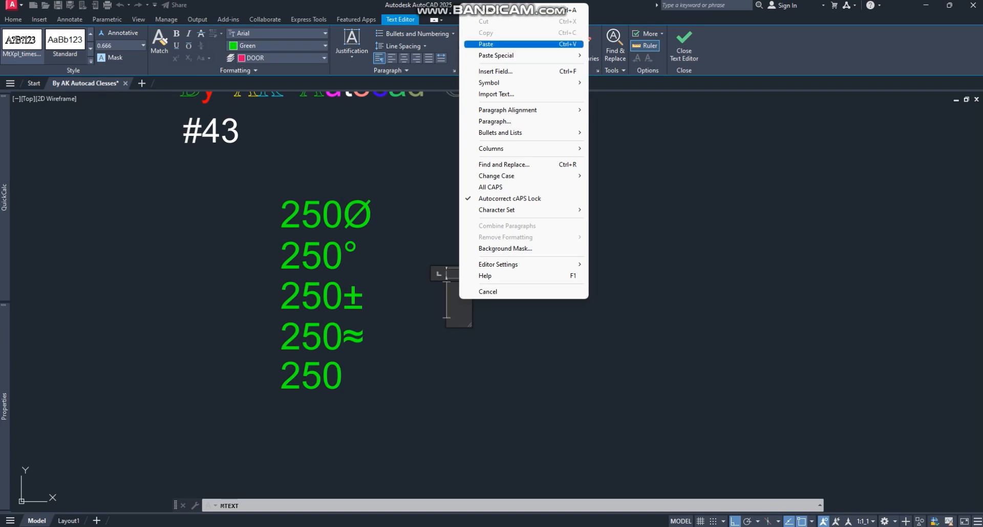
click(486, 44)
scroll(560, 288, up, 3)
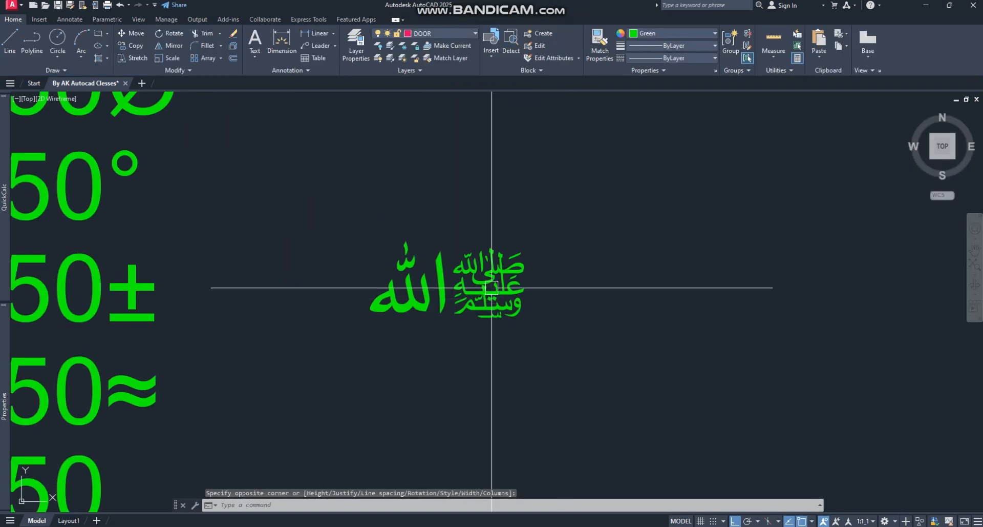
Separate the two ligatures with a gap and widen the text box so both fit on one line
double_click(444, 297)
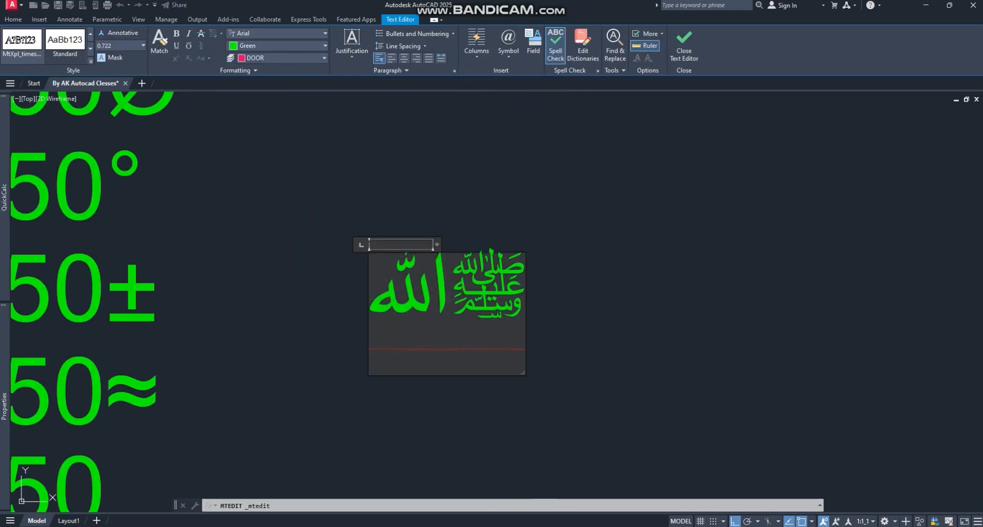
key(Return)
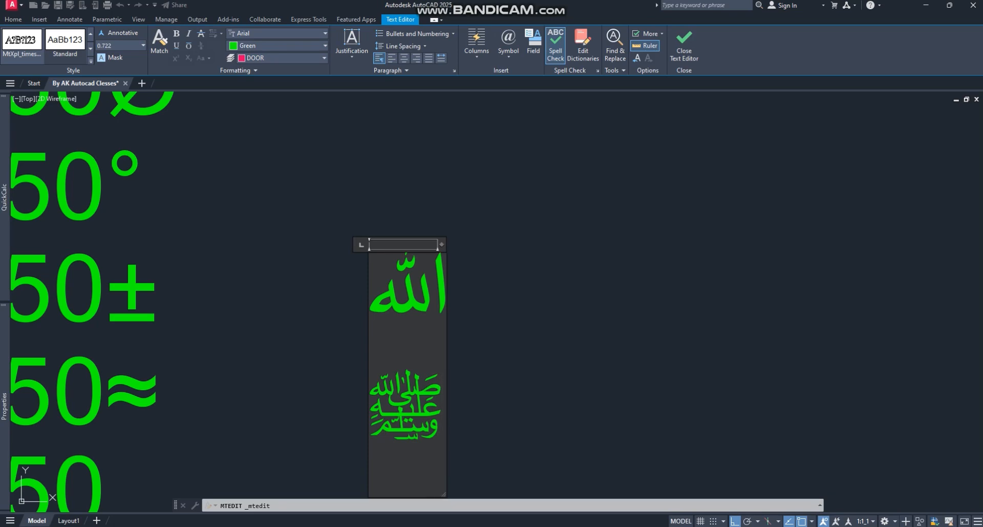
drag(441, 244, 670, 244)
click(612, 218)
scroll(523, 241, down, 2)
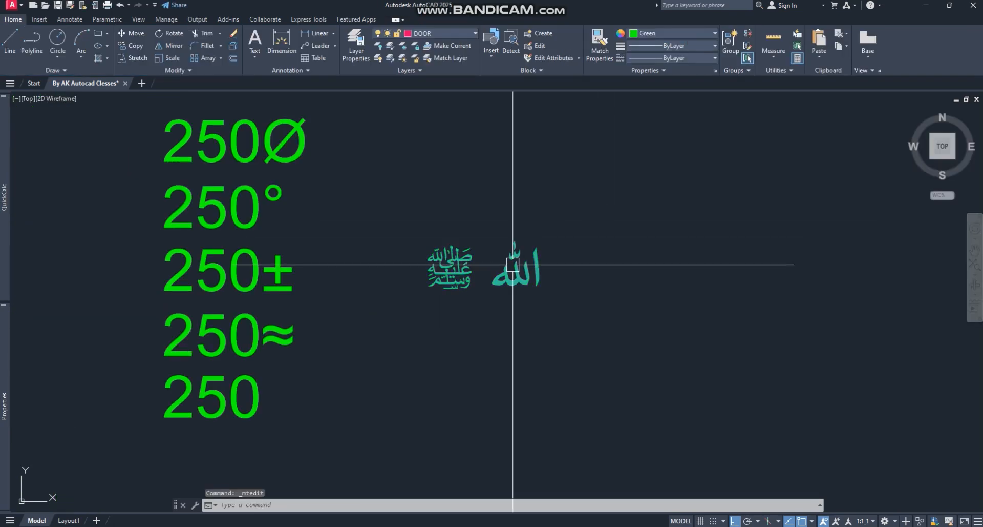
Try inserting 55 between the two ligatures, delete it, and close the text editor
double_click(512, 264)
text(55)
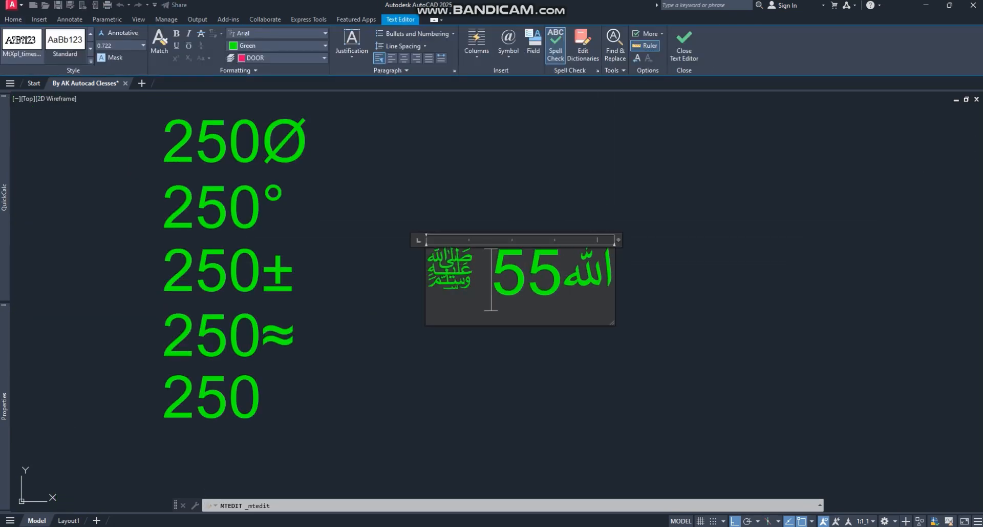
key(shift+Left)
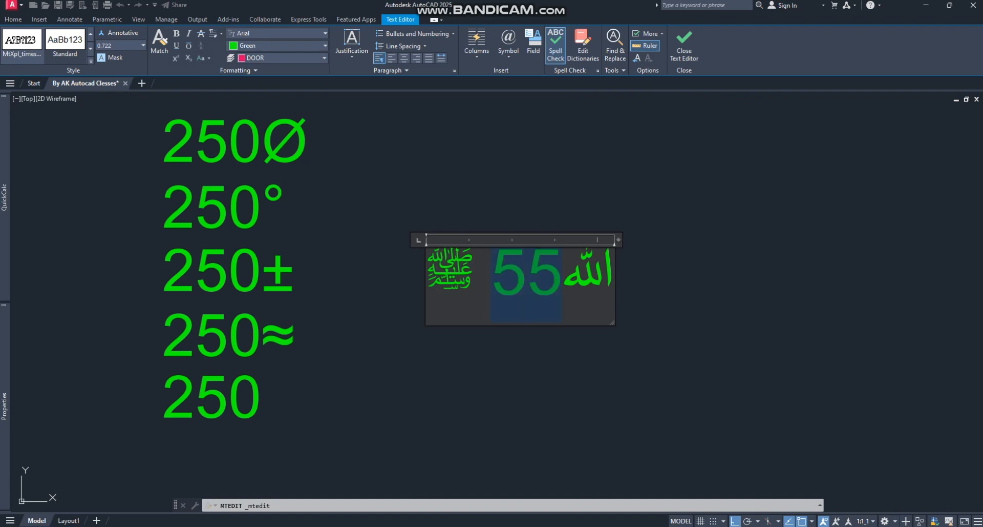
key(Delete)
key(Delete)
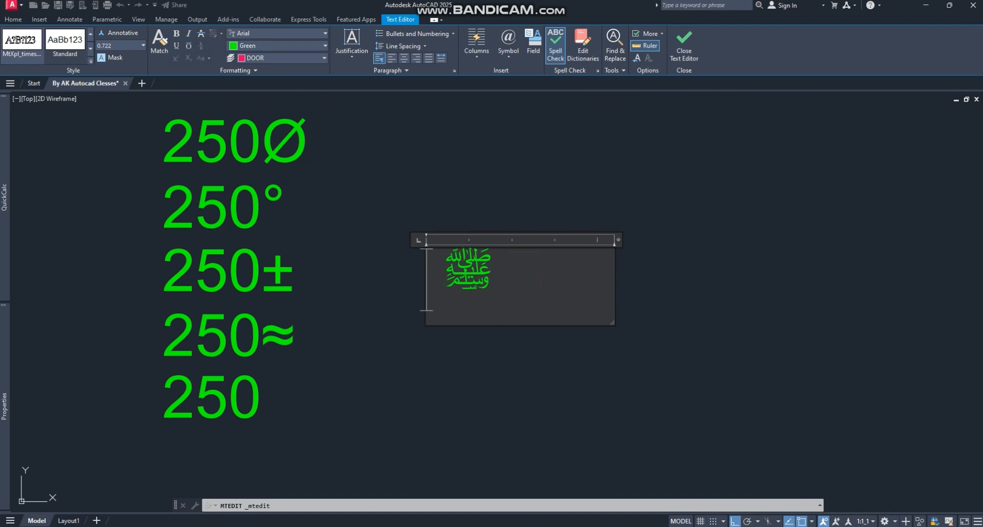
key(ctrl+z)
key(ctrl+z)
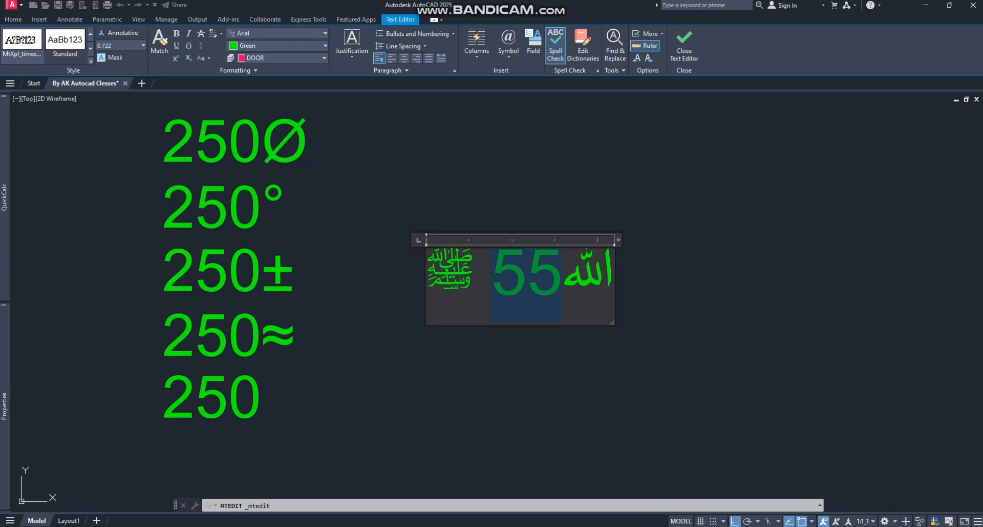
key(Delete)
click(505, 230)
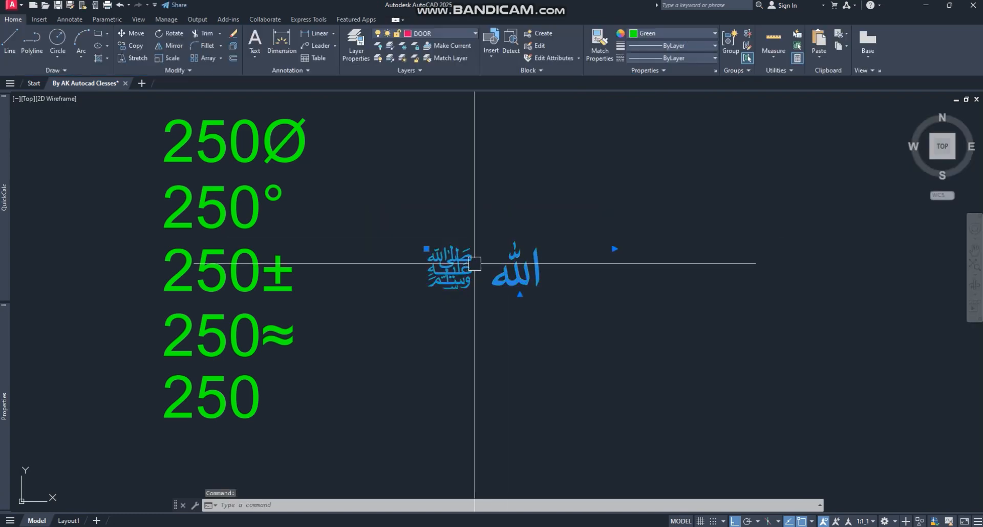
Reopen the ligature text for editing and open the Character Map beside it through the Other symbol option
scroll(465, 264, down, 2)
double_click(450, 267)
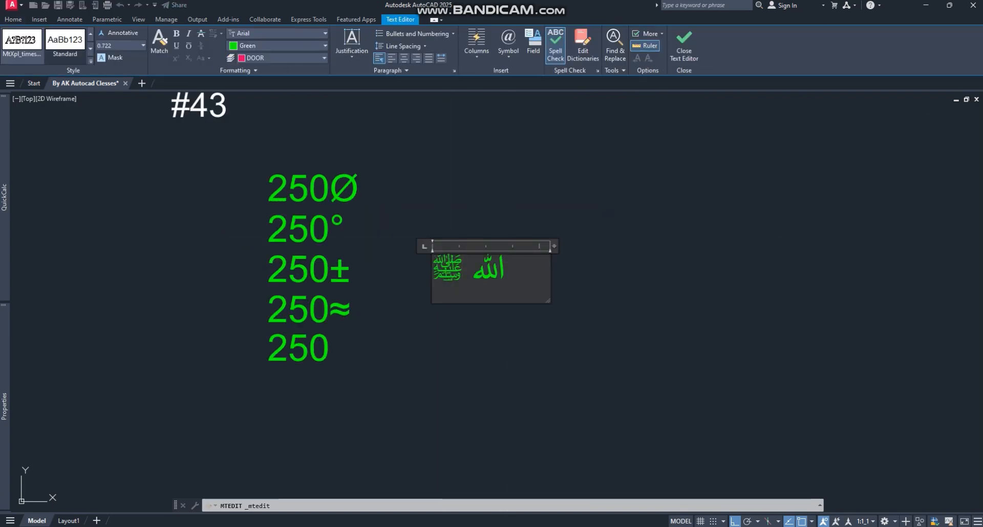
right_click(453, 234)
mouse_move(484, 312)
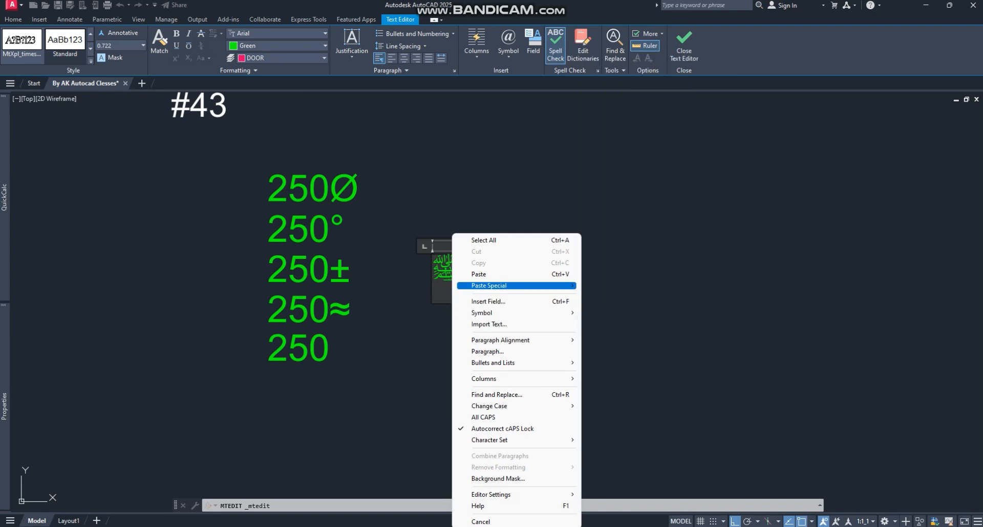
mouse_move(512, 312)
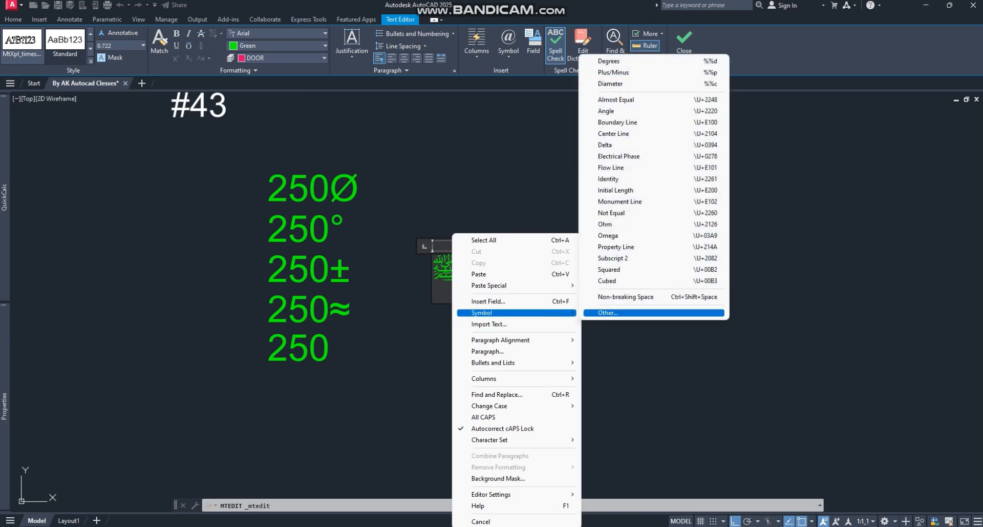
click(608, 312)
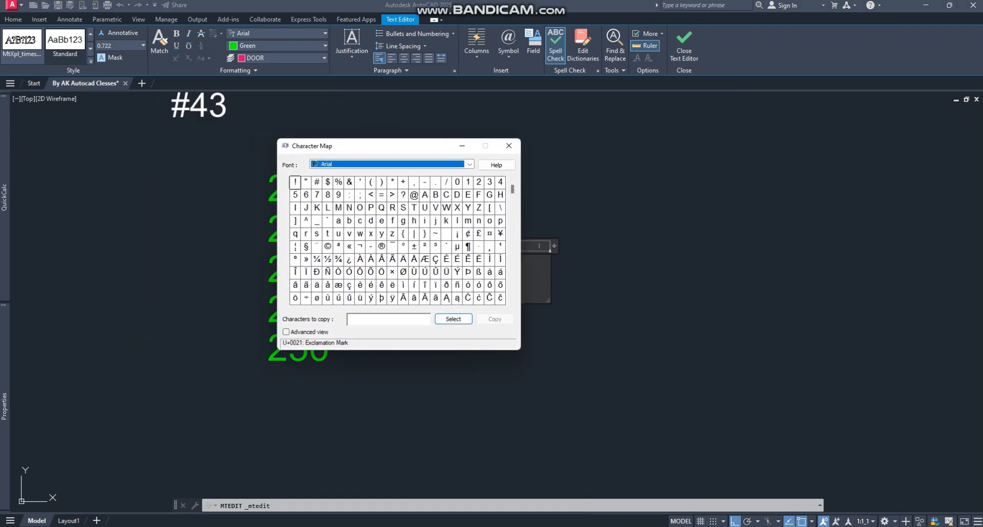
mouse_move(333, 145)
mouse_down()
mouse_move(621, 199)
mouse_move(635, 184)
mouse_up()
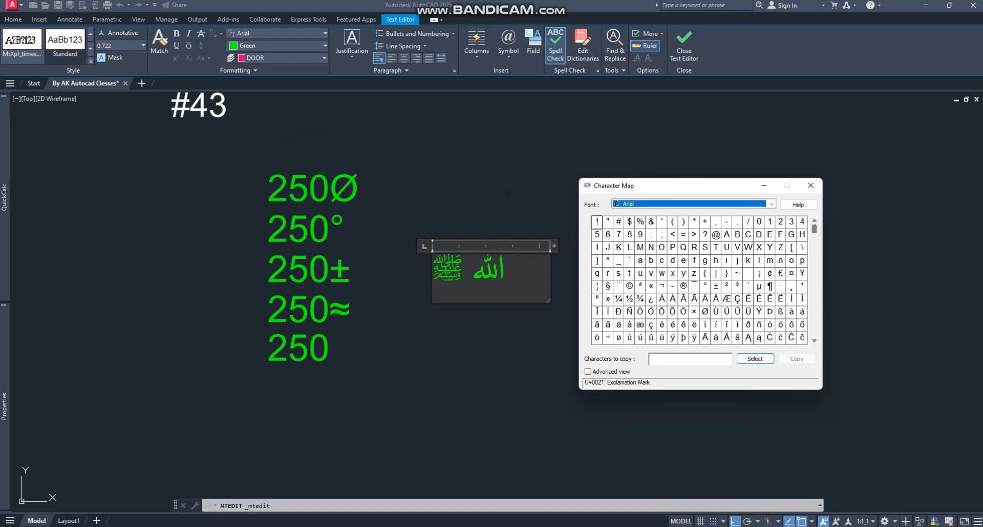
Copy three Arabic Ligature Mohammad characters from the Arial Character Map, turn on Advanced view, and close the map
scroll(702, 279, down, 20)
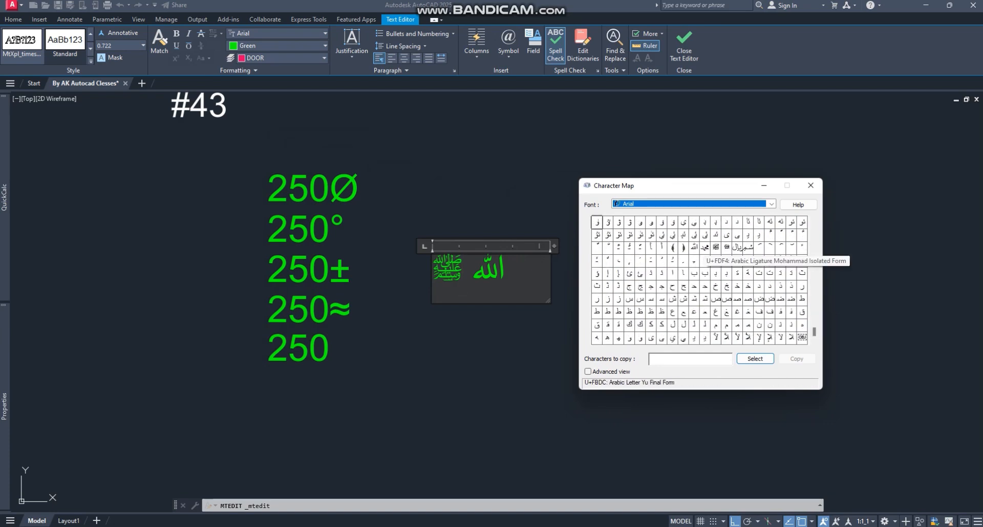
click(705, 247)
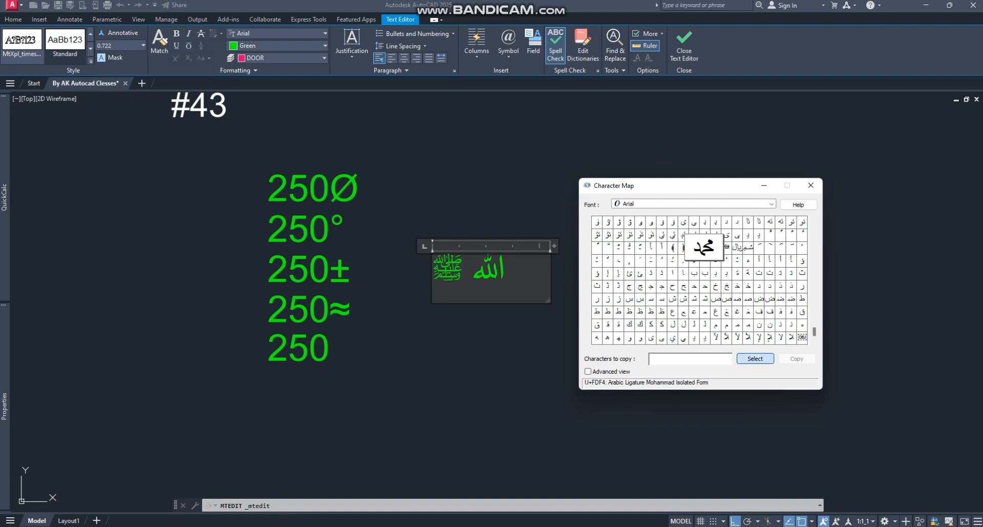
click(756, 358)
click(756, 359)
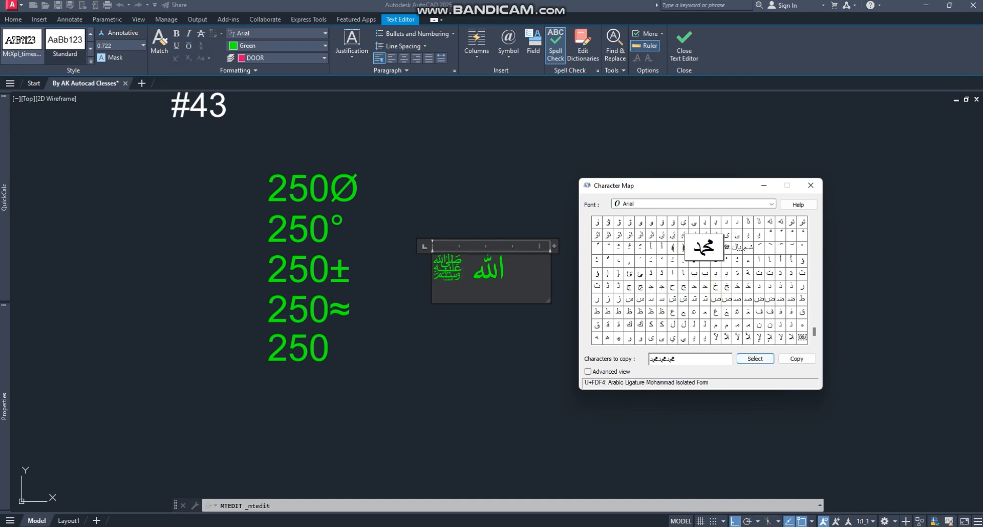
drag(676, 358, 650, 358)
click(797, 358)
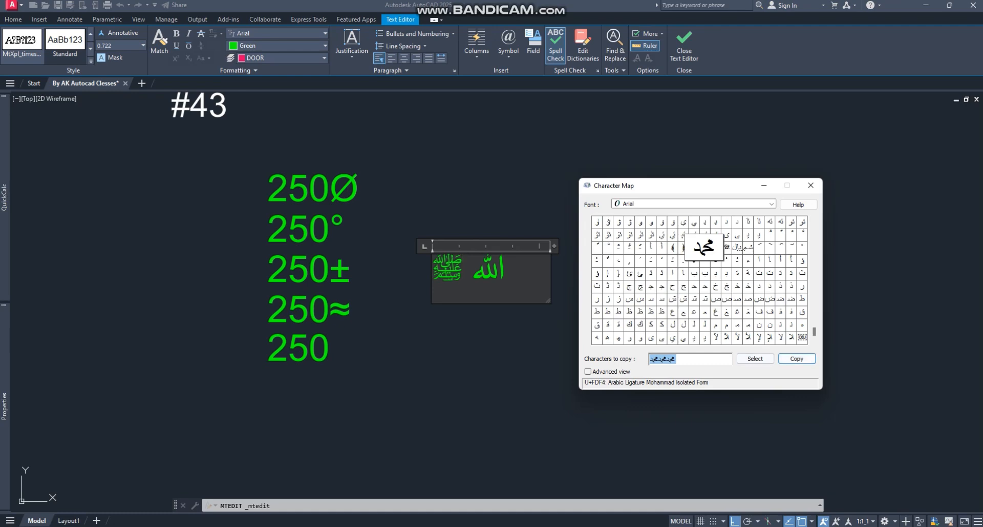
click(588, 371)
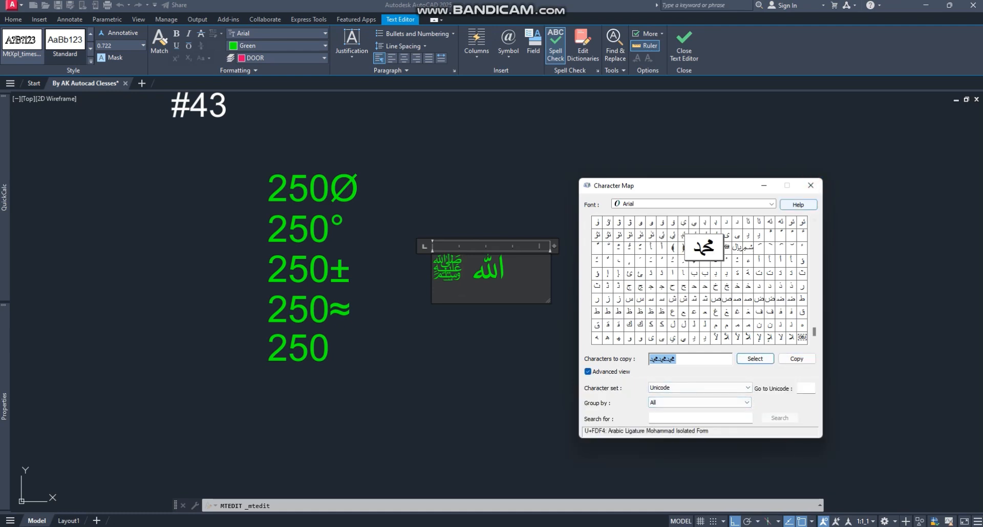
click(811, 185)
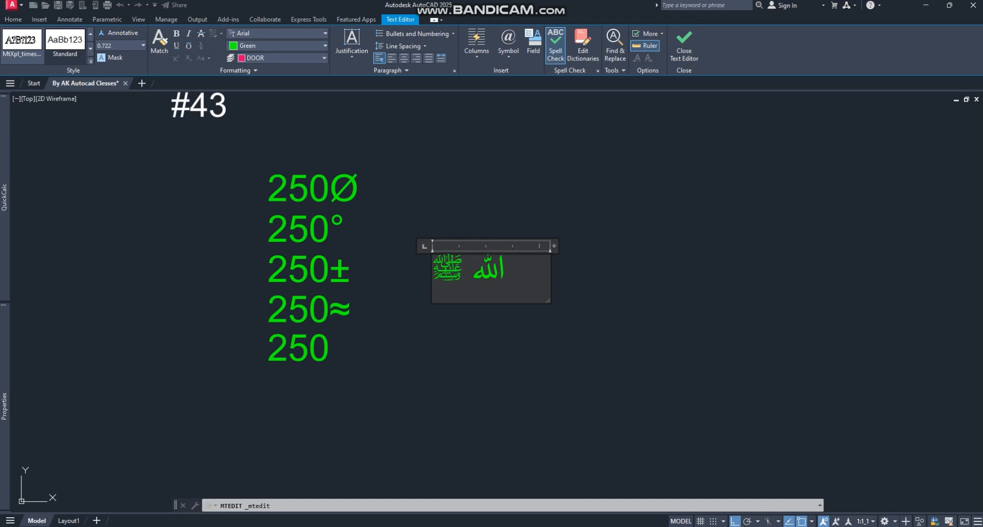
Paste the Mohammad ligature between the other two, keep a single copy, and widen the box so all three share one line
key(ctrl+v)
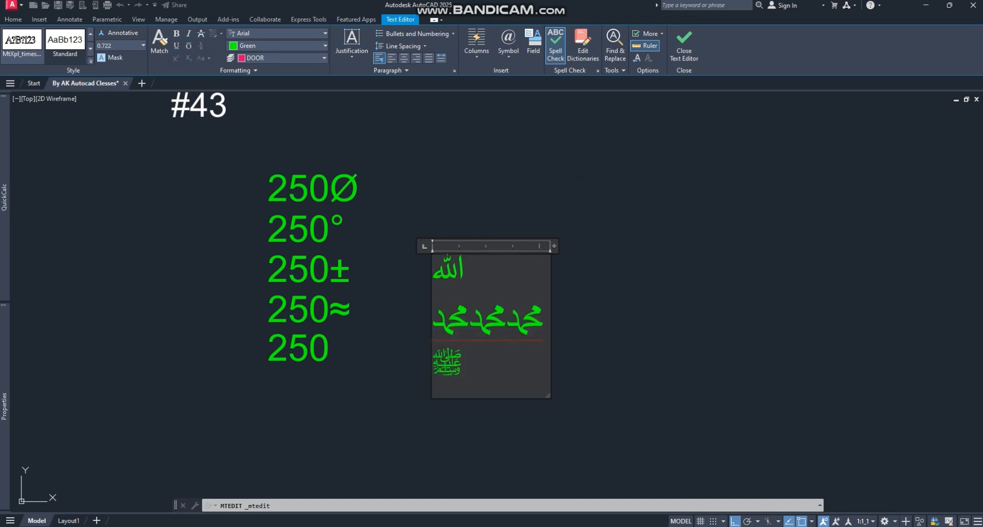
key(ctrl+z)
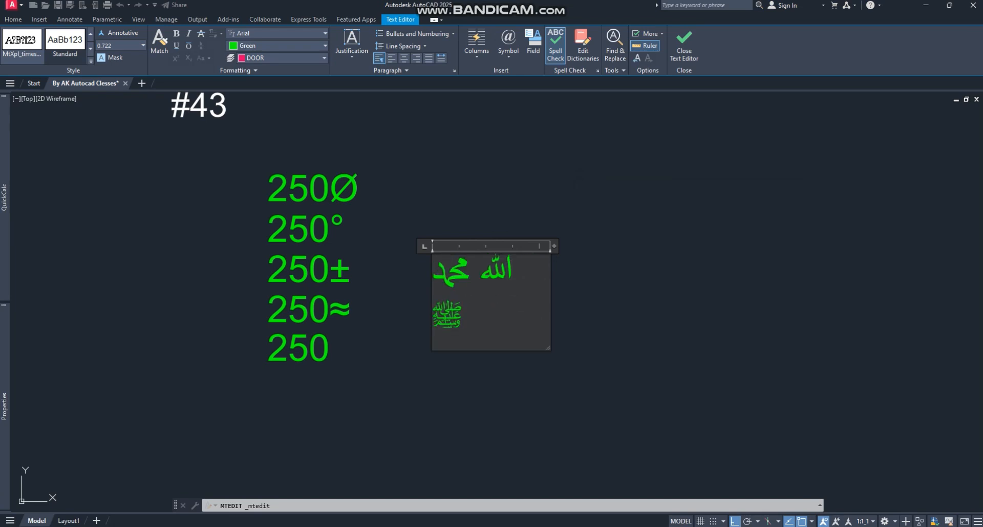
drag(555, 246, 700, 246)
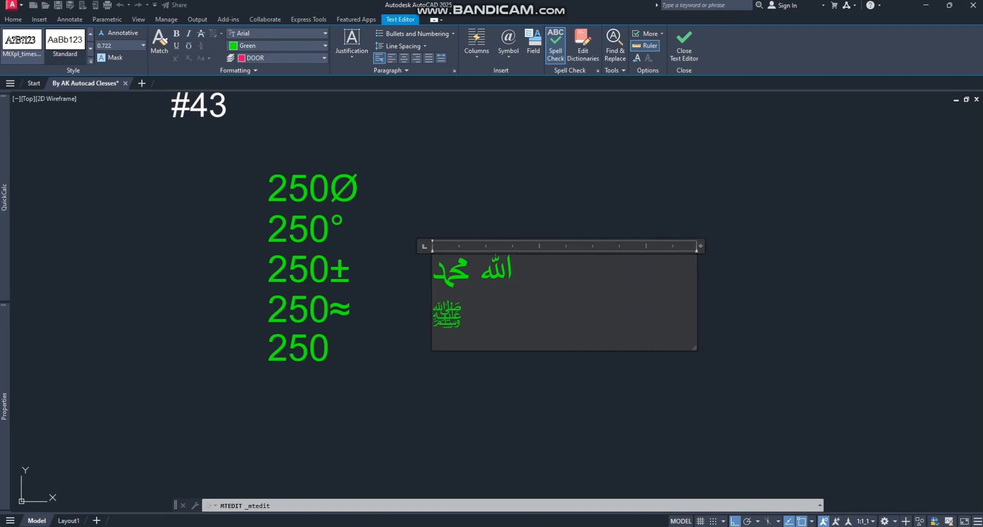
key(BackSpace)
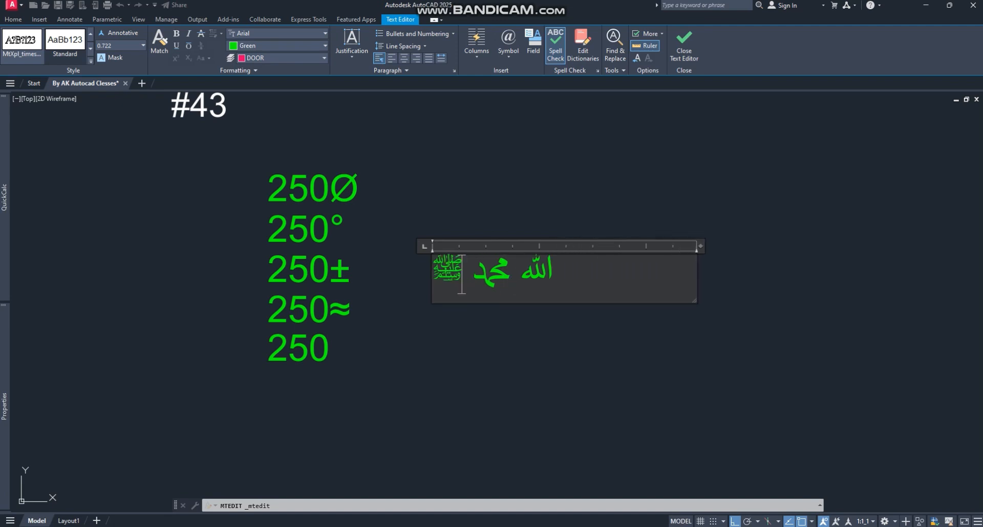
click(496, 216)
Delete the multiline text containing the three Arabic ligatures
click(509, 252)
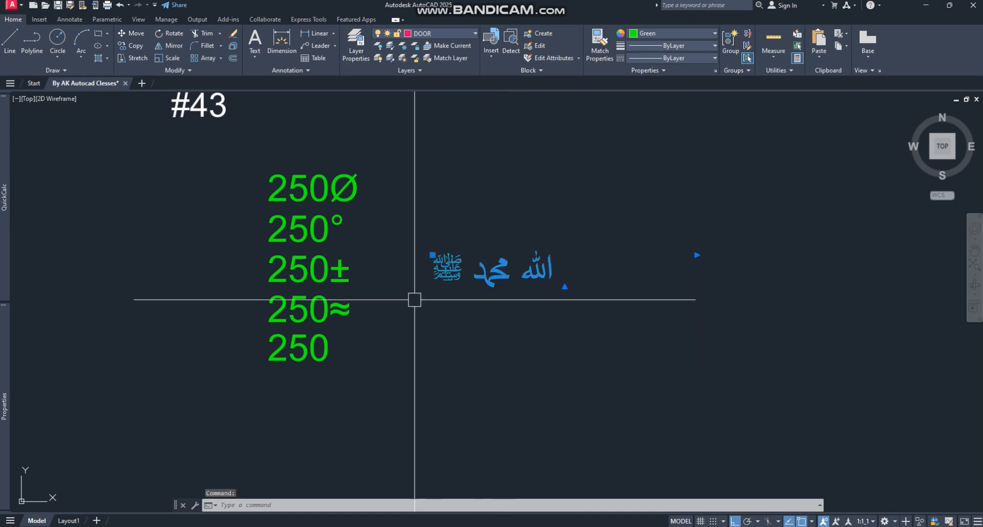
key(Delete)
scroll(402, 313, down, 2)
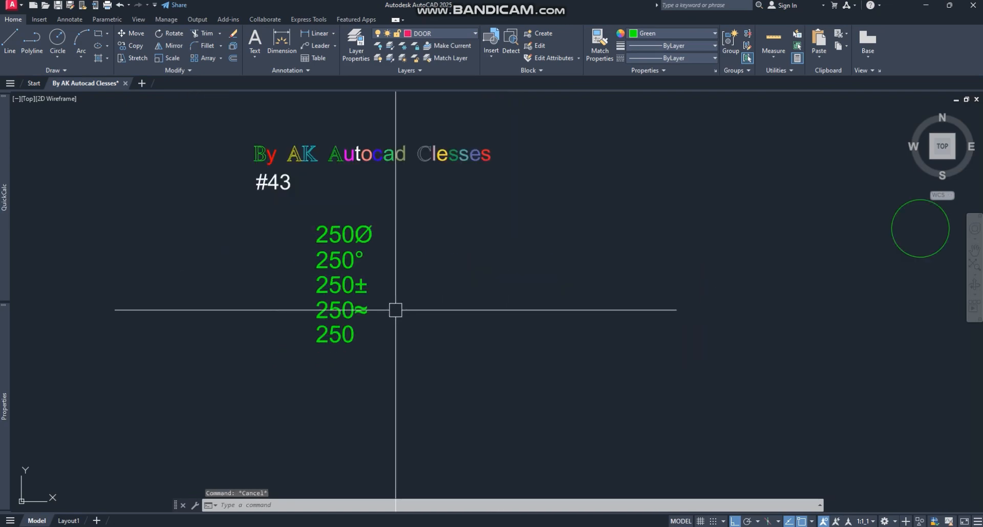
click(339, 234)
double_click(361, 234)
key(Escape)
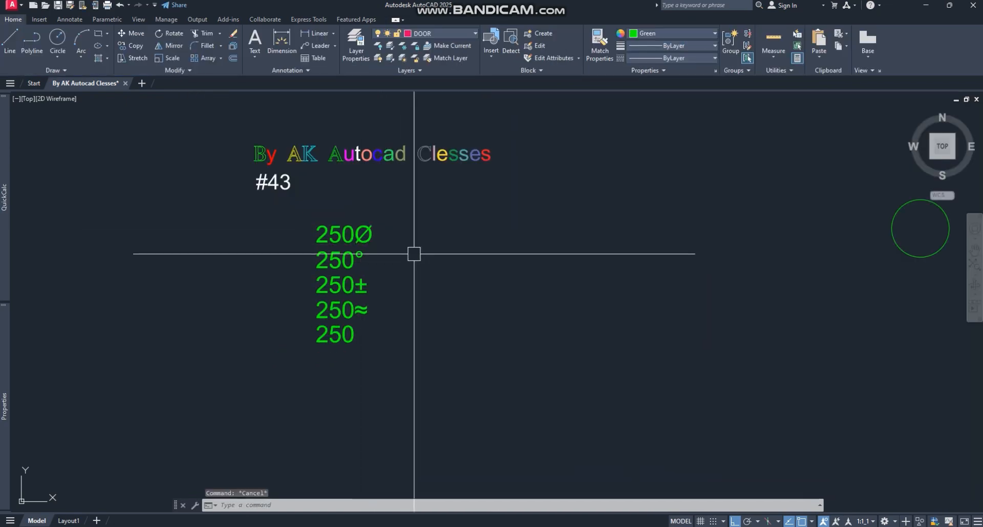
click(424, 215)
click(292, 371)
key(Escape)
Create a multiline text reading 100 beside the 250Ø and 250° lines
scroll(369, 307, up, 3)
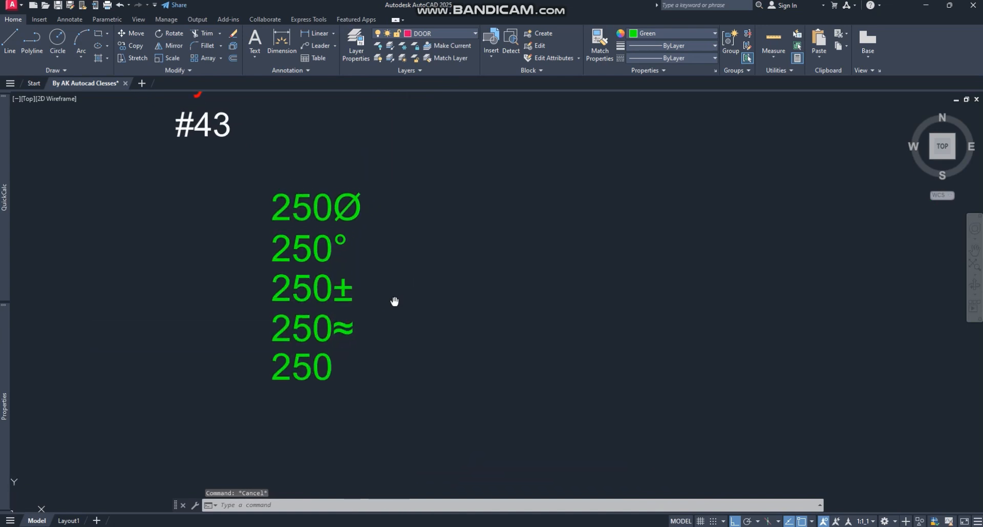
text(t)
key(Return)
click(453, 226)
click(511, 270)
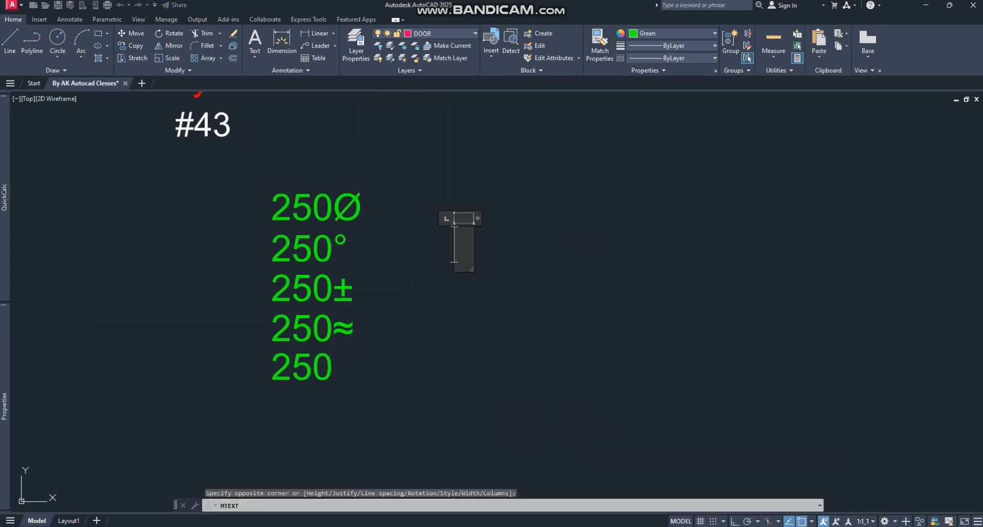
text(100)
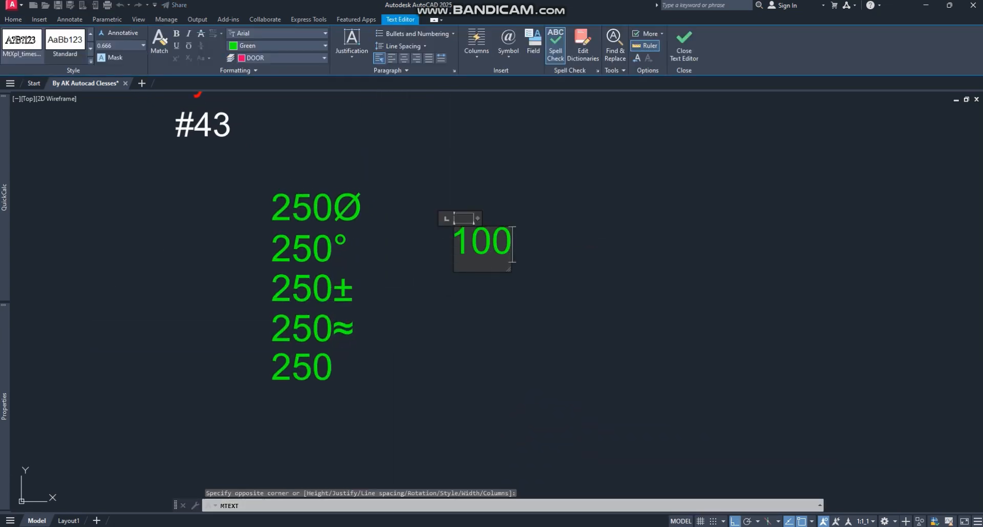
key(Escape)
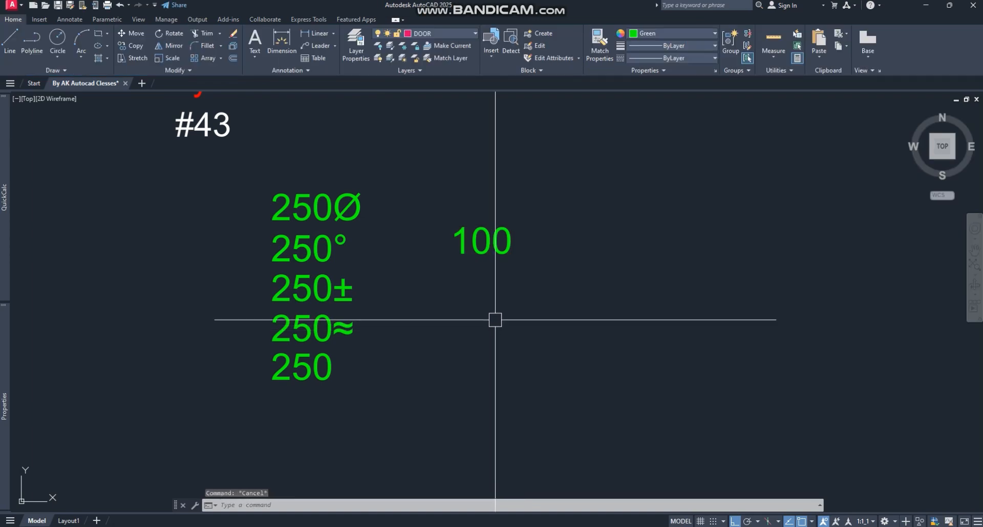
Append a degree symbol to the multiline text 100 using the %%d code
click(507, 238)
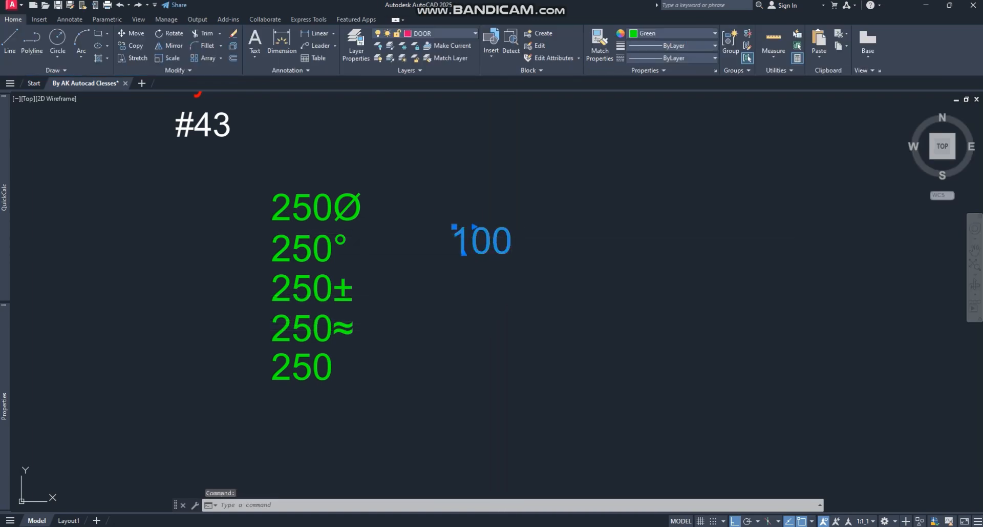
double_click(507, 238)
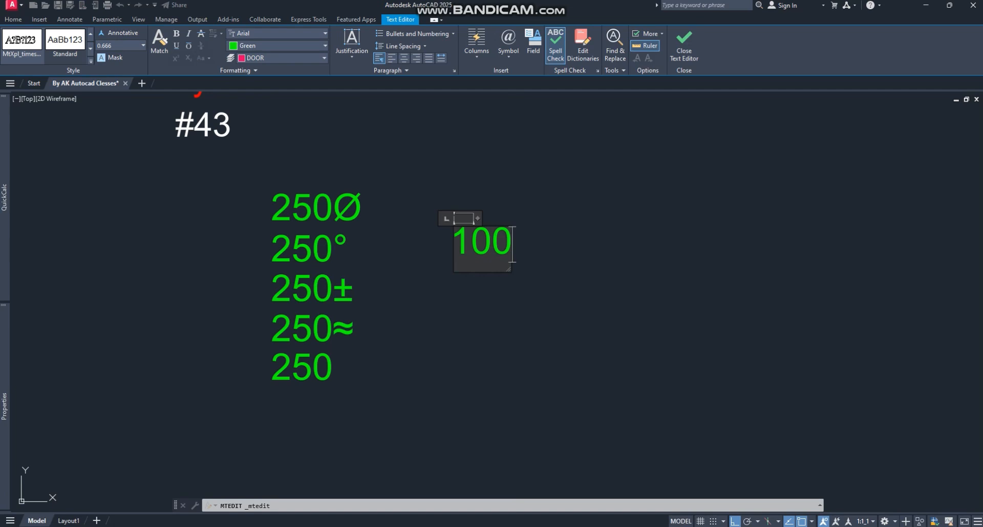
text(%%)
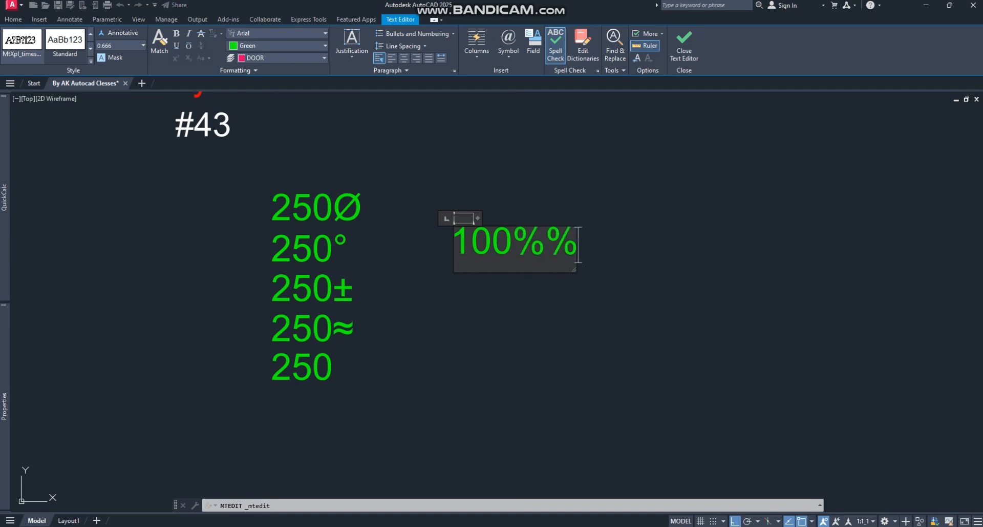
text(d)
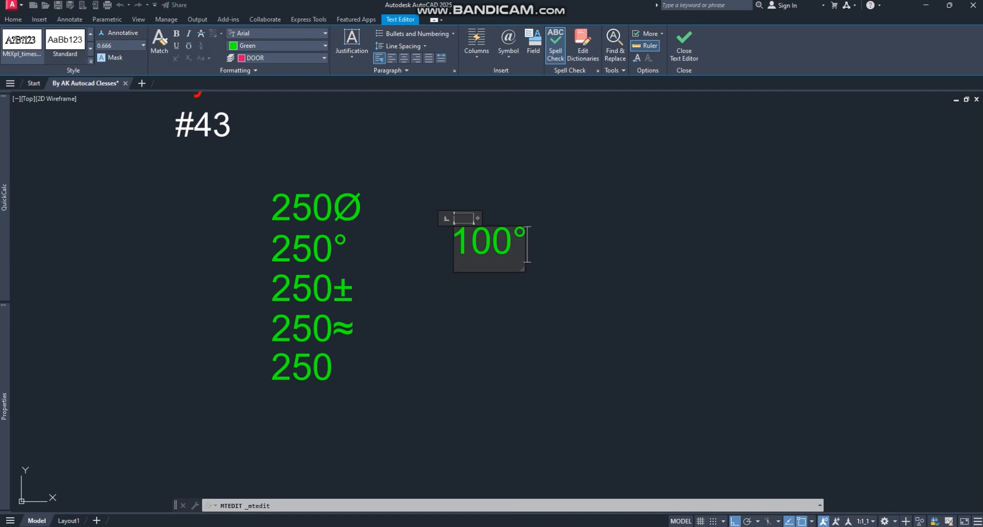
Erase the whole content of the edited 100 text and leave the text editor without saving the changes
key(BackSpace)
key(BackSpace)
key(BackSpace)
key(BackSpace)
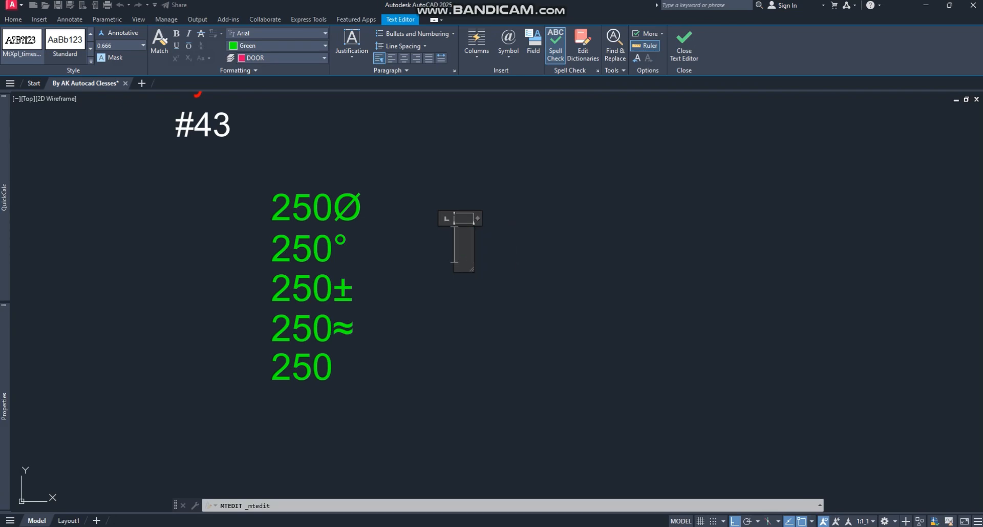
key(Escape)
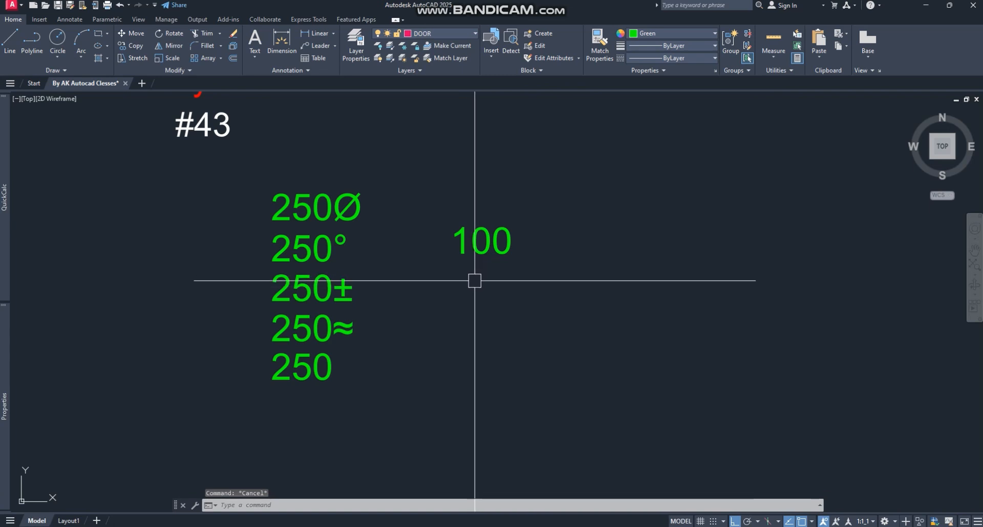
Draw a horizontal aligned dimension about 2,780 long in the empty area below and to the right of the 100 text
scroll(475, 280, down, 2)
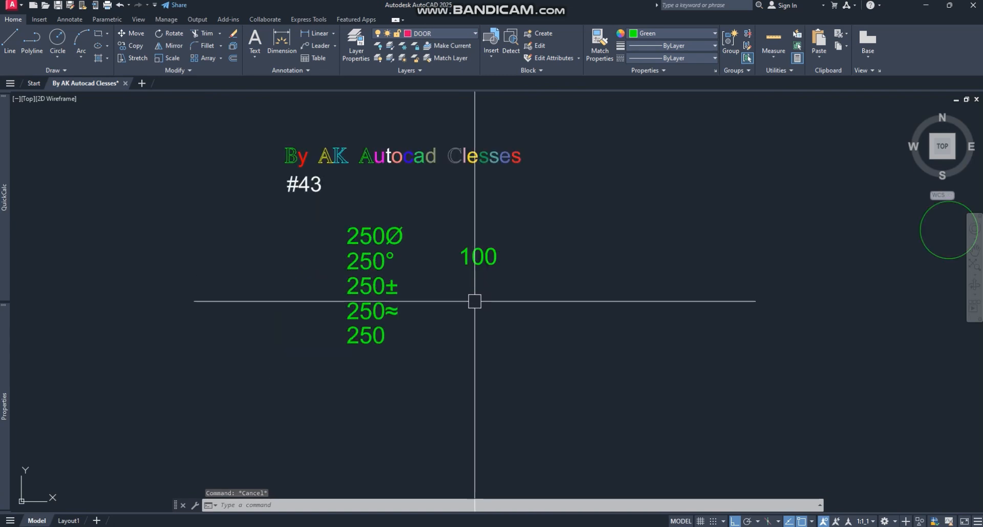
middle_drag(532, 316, 455, 322)
scroll(457, 314, up, 2)
text(dal)
key(Return)
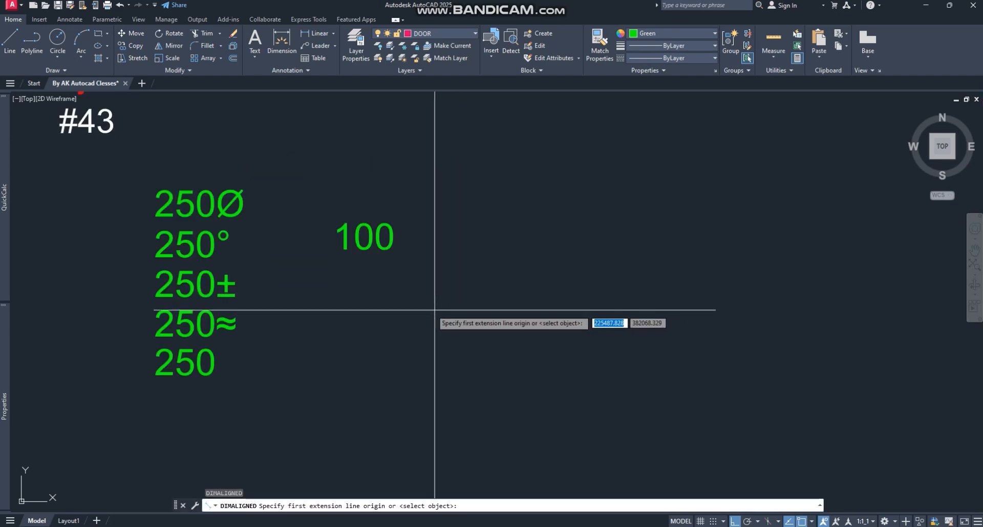
click(431, 307)
click(541, 328)
click(504, 301)
Override the aligned dimension's measured text with the fixed value 200
scroll(502, 310, up, 3)
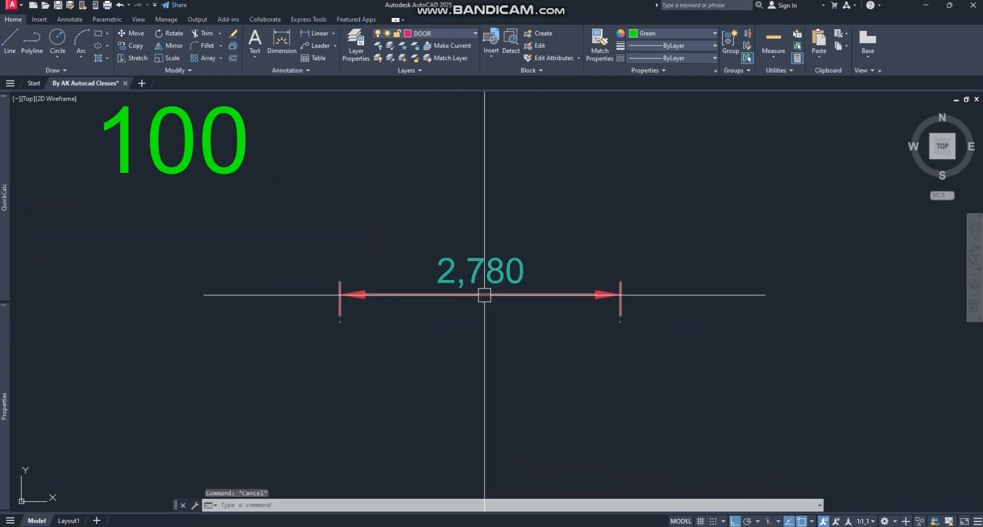
double_click(488, 280)
text(200)
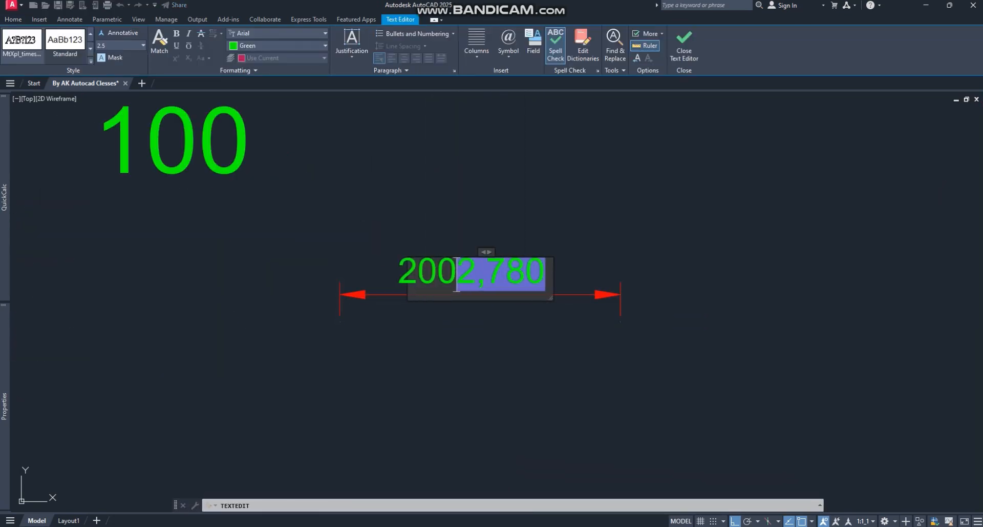
key(Escape)
key(Return)
key(Escape)
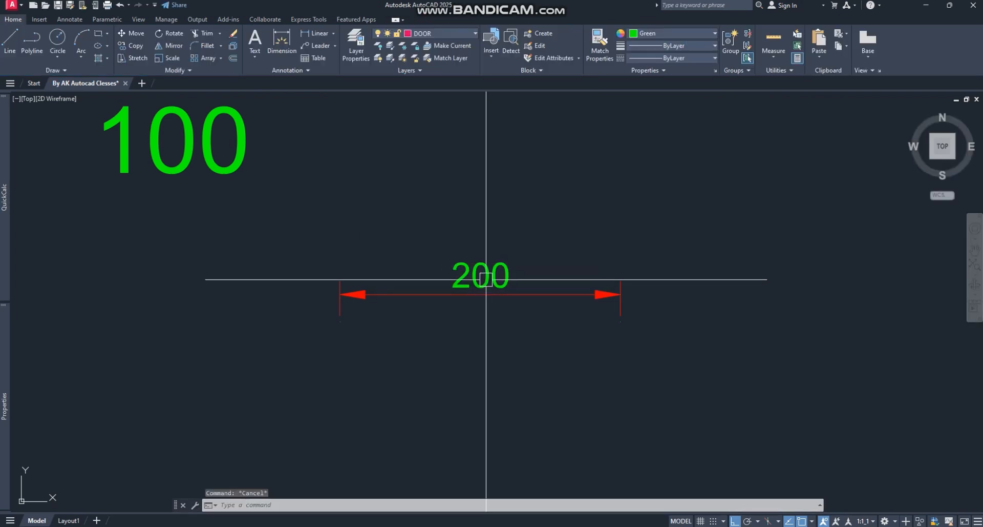
Replace the dimension's 200 override with <> to restore its associative measured value
click(484, 278)
double_click(480, 274)
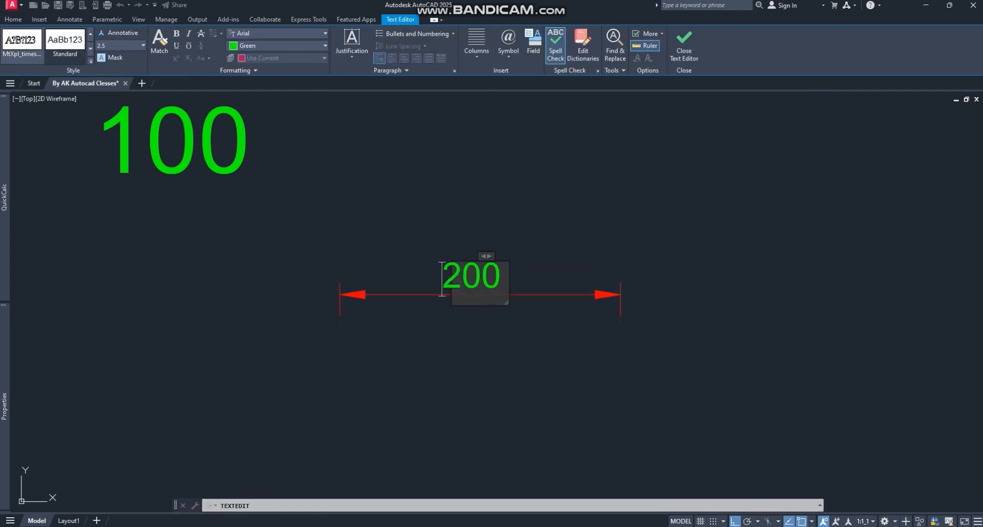
text(<>)
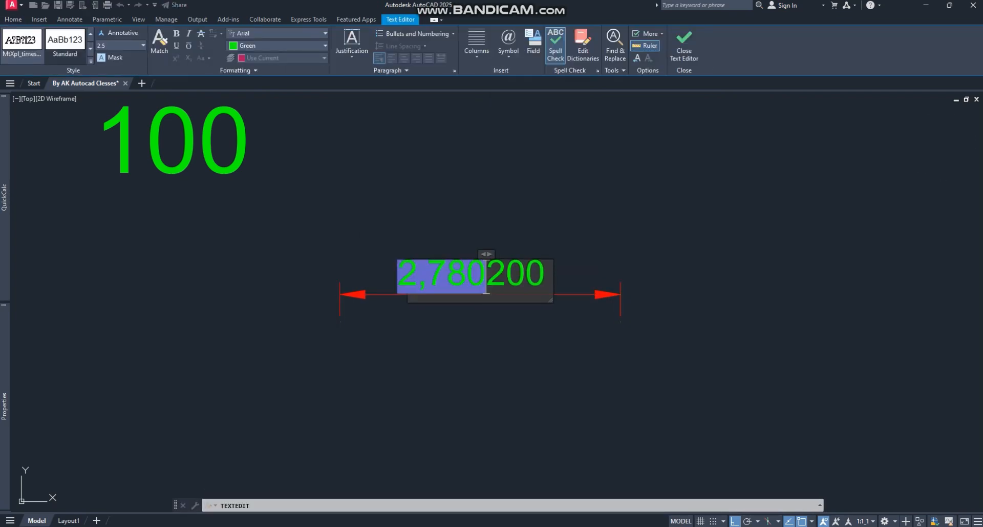
key(Delete)
key(Delete)
key(Delete)
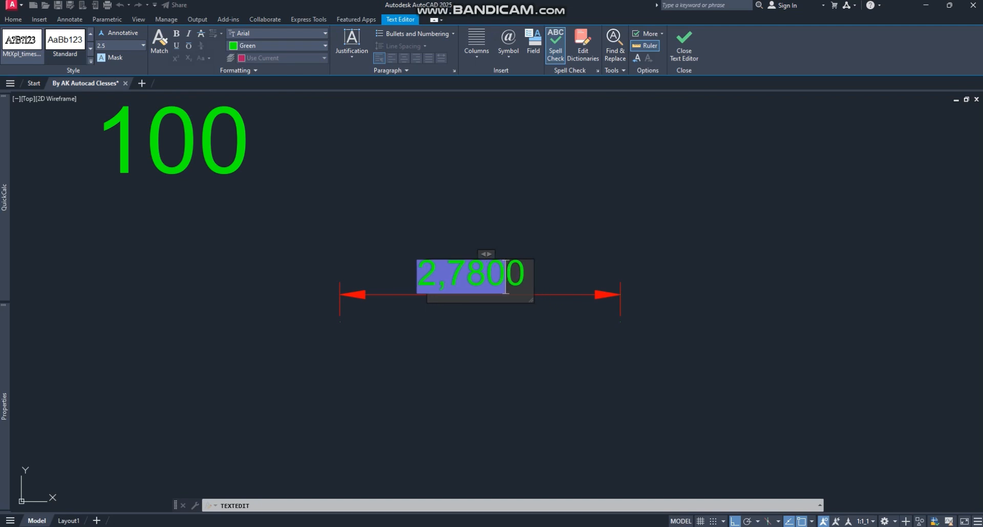
click(478, 360)
key(Escape)
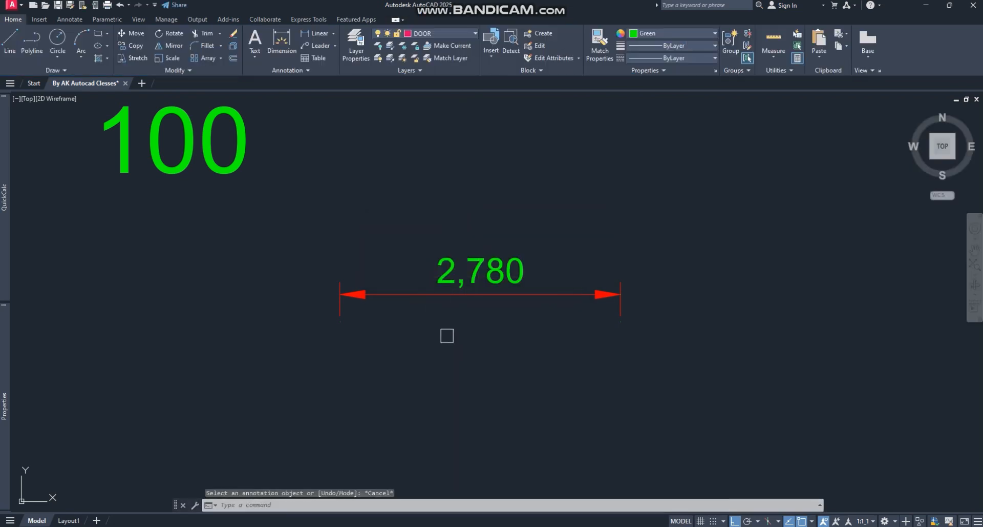
Stretch the dimension's left extension line origin outward horizontally until the dimension is about 3,940 long
click(394, 295)
click(340, 321)
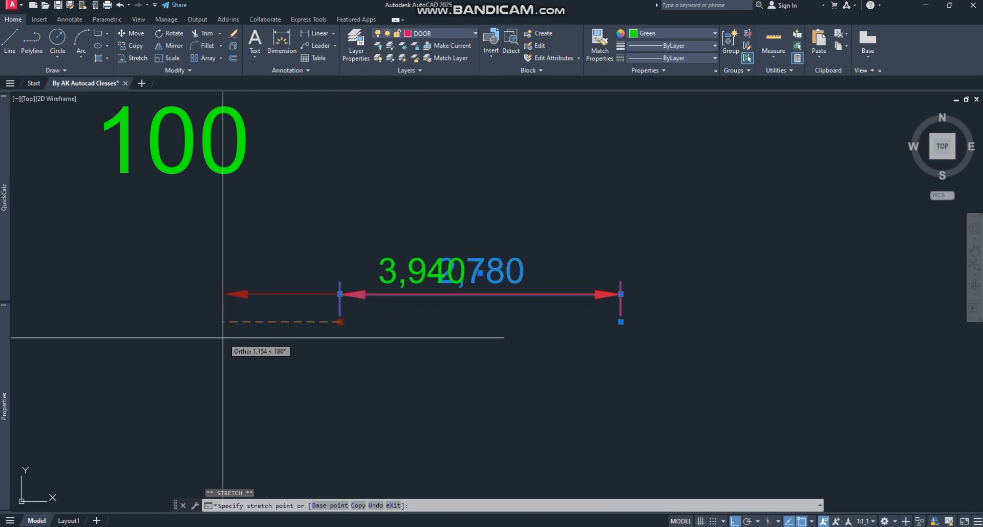
click(223, 321)
key(Escape)
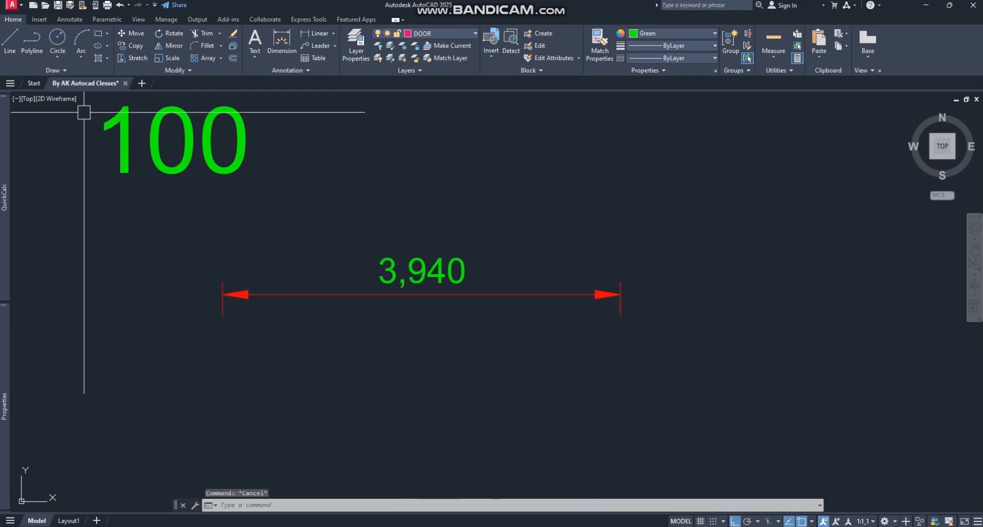